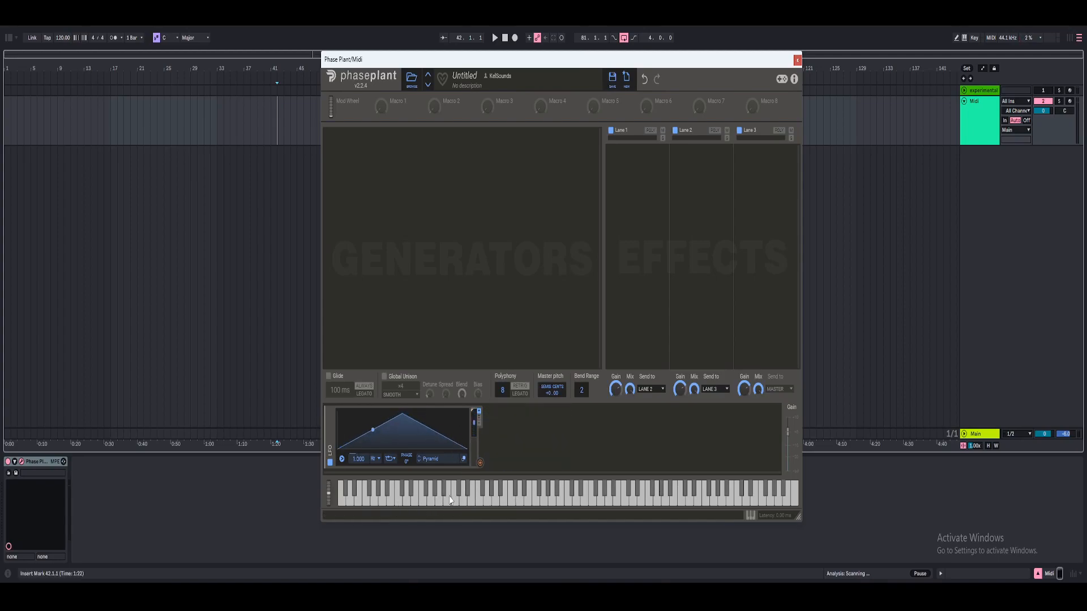
{"action": "left_click_drag", "start_coordinate": [611, 61], "coordinate": [610, 72]}
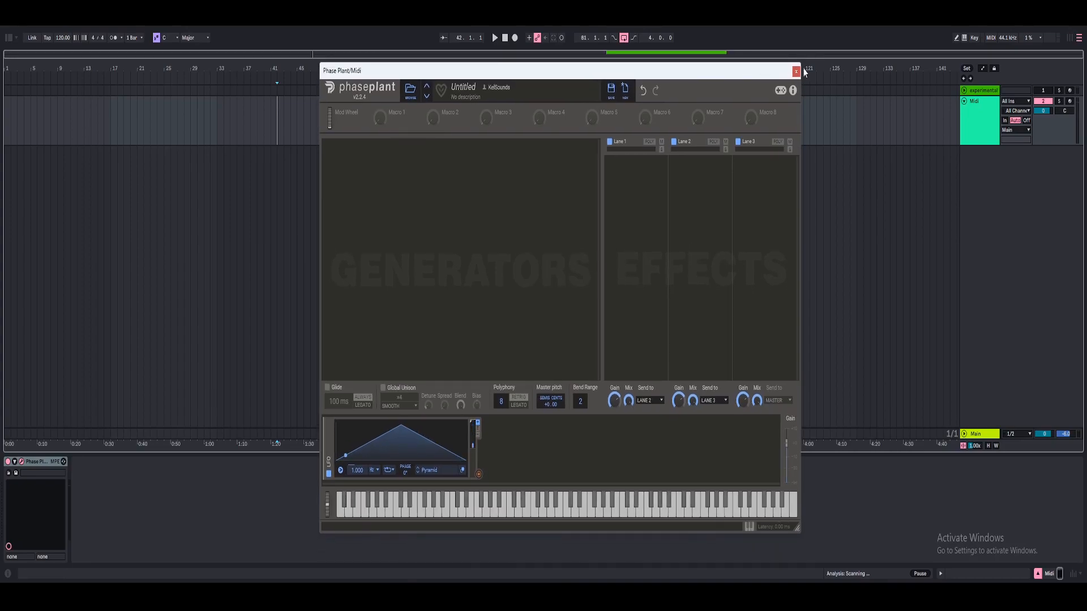
{"action": "left_click", "coordinate": [796, 72]}
{"action": "left_click", "coordinate": [591, 133]}
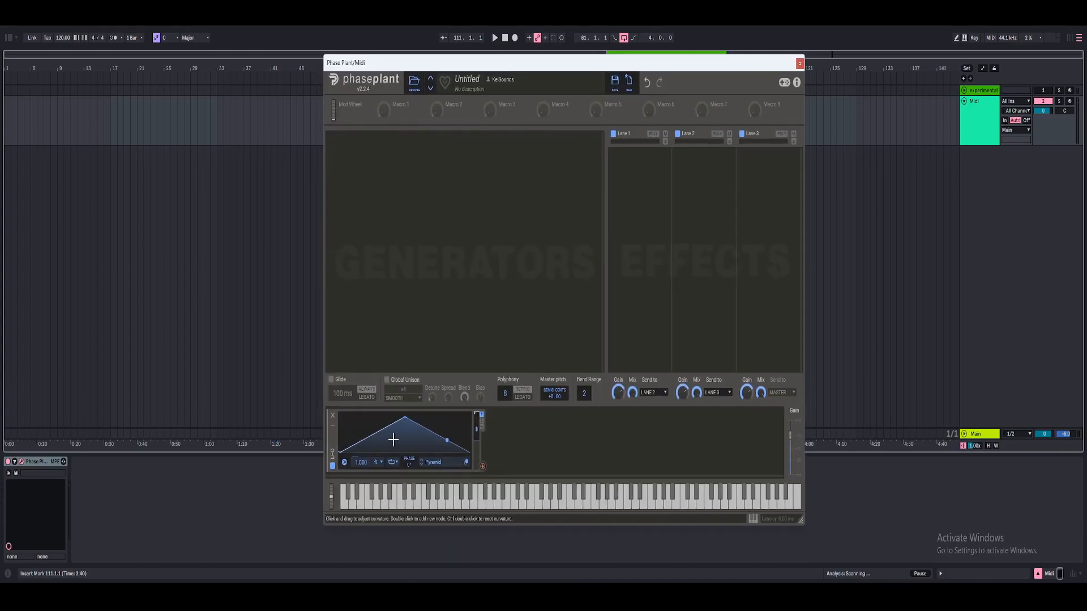
{"action": "mouse_move", "coordinate": [415, 507]}
{"action": "left_mouse_down"}
{"action": "mouse_move", "coordinate": [475, 505]}
{"action": "mouse_move", "coordinate": [442, 504]}
{"action": "left_mouse_up"}
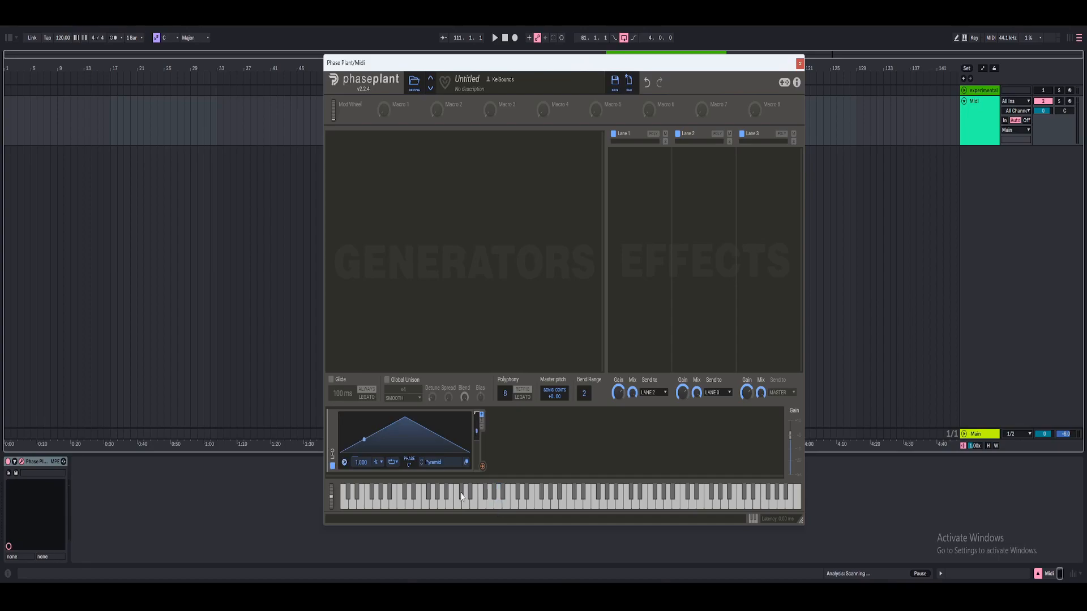
Step: Add a second LFO modulator beside the existing LFO
{"action": "left_click", "coordinate": [533, 412]}
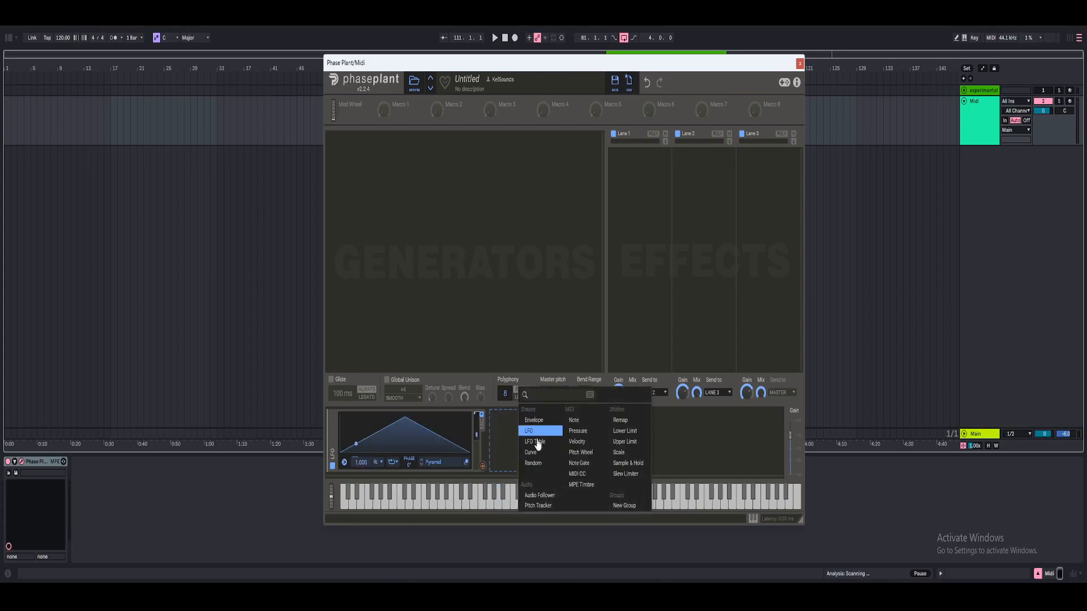
{"action": "left_click", "coordinate": [503, 438]}
{"action": "left_click", "coordinate": [520, 434]}
{"action": "left_click", "coordinate": [518, 431]}
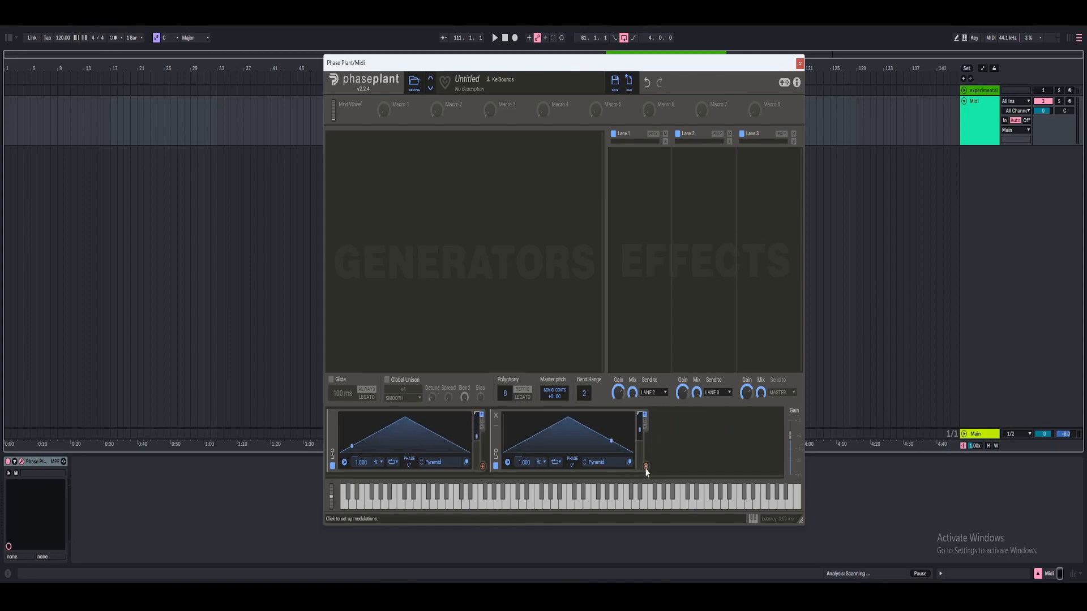
Step: Route the second LFO's output to the first LFO's trigger input and open that trigger's settings
{"action": "left_click_drag", "start_coordinate": [646, 467], "coordinate": [480, 440]}
{"action": "left_click_drag", "start_coordinate": [347, 453], "coordinate": [346, 471]}
{"action": "left_click", "coordinate": [345, 470]}
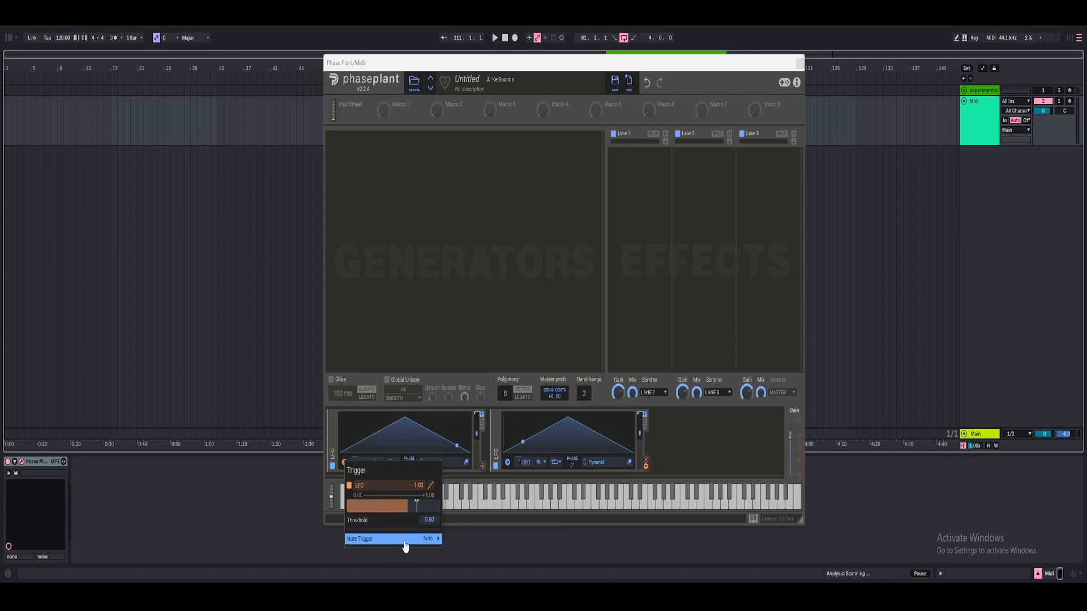
{"action": "left_click", "coordinate": [497, 436]}
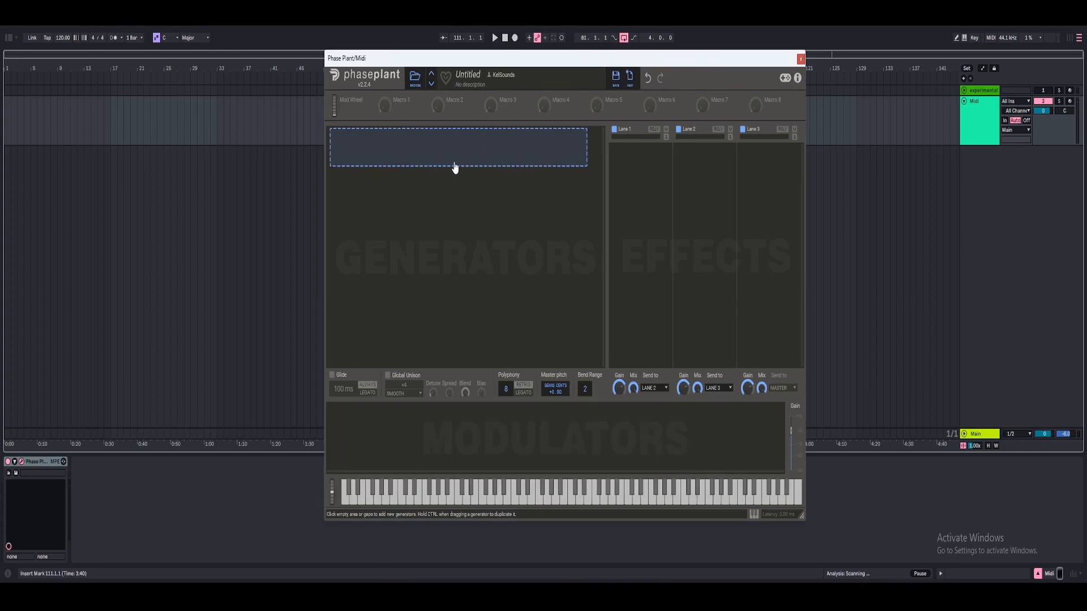
Step: Add an Analog generator and insert a Filter effect in Lane 1
{"action": "left_click", "coordinate": [462, 150]}
{"action": "left_click", "coordinate": [423, 171]}
{"action": "left_click", "coordinate": [429, 159]}
{"action": "left_click", "coordinate": [490, 149]}
{"action": "left_click", "coordinate": [489, 151]}
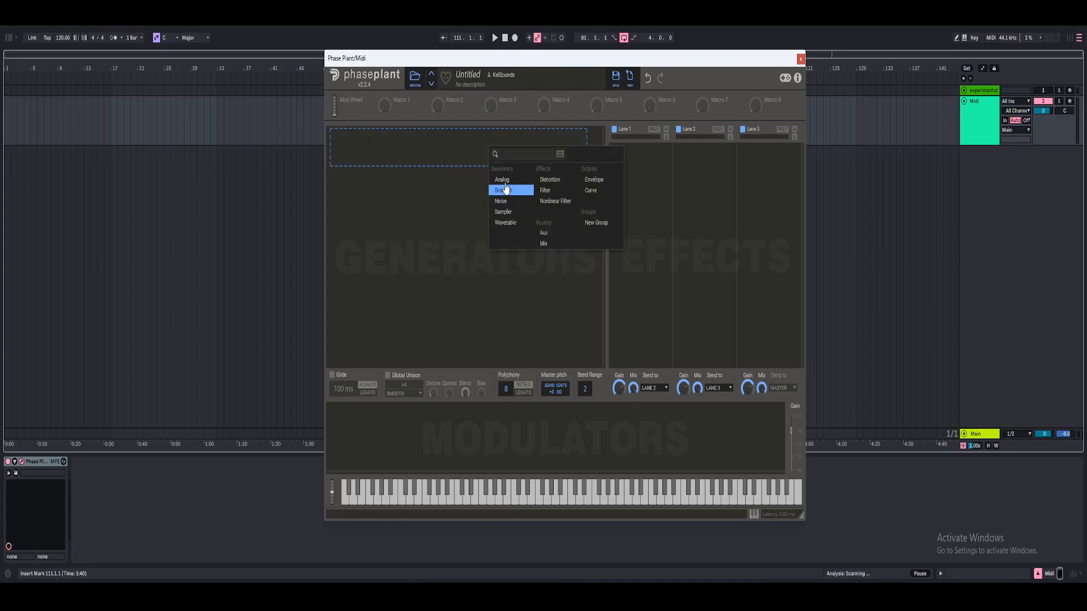
{"action": "left_click", "coordinate": [505, 179]}
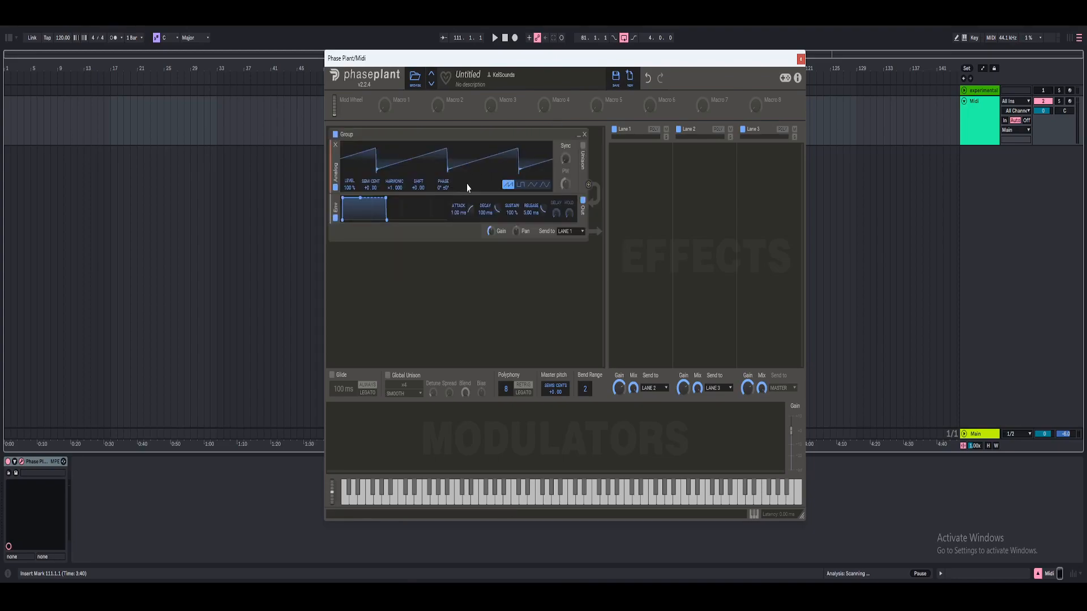
{"action": "left_click", "coordinate": [640, 158]}
{"action": "left_click", "coordinate": [625, 309]}
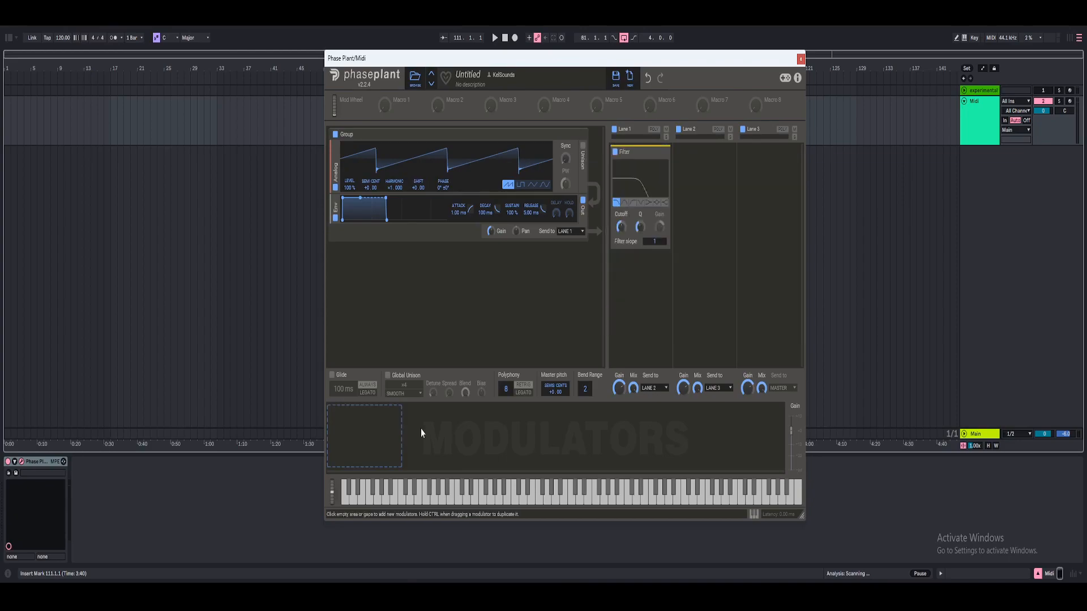
Step: Create two modulator groups named Modulation and Trigger Mod
{"action": "left_click", "coordinate": [378, 437]}
{"action": "left_click", "coordinate": [487, 502]}
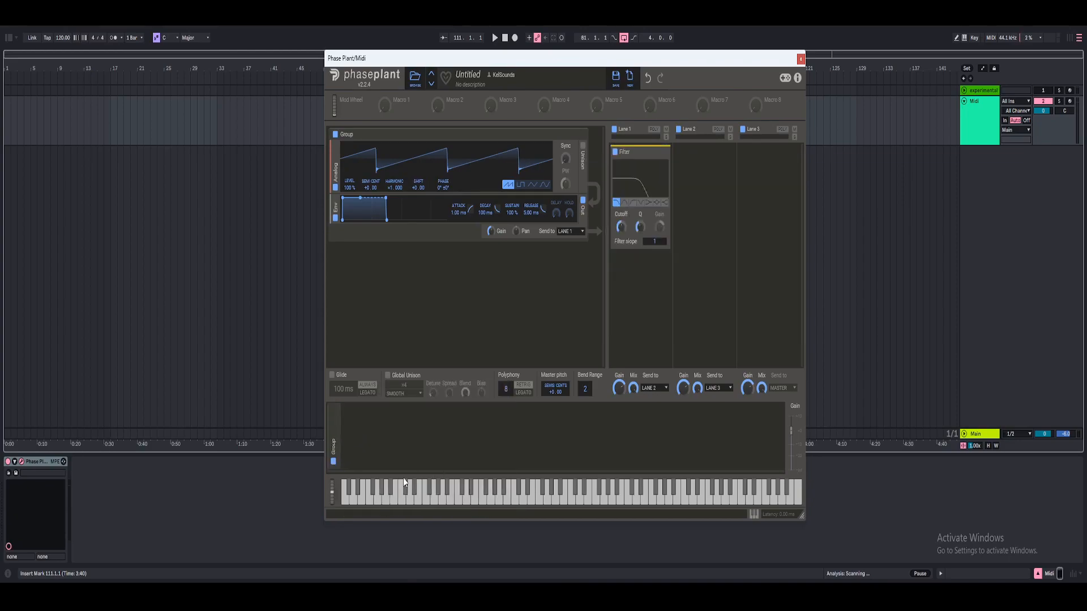
{"action": "left_click", "coordinate": [333, 444]}
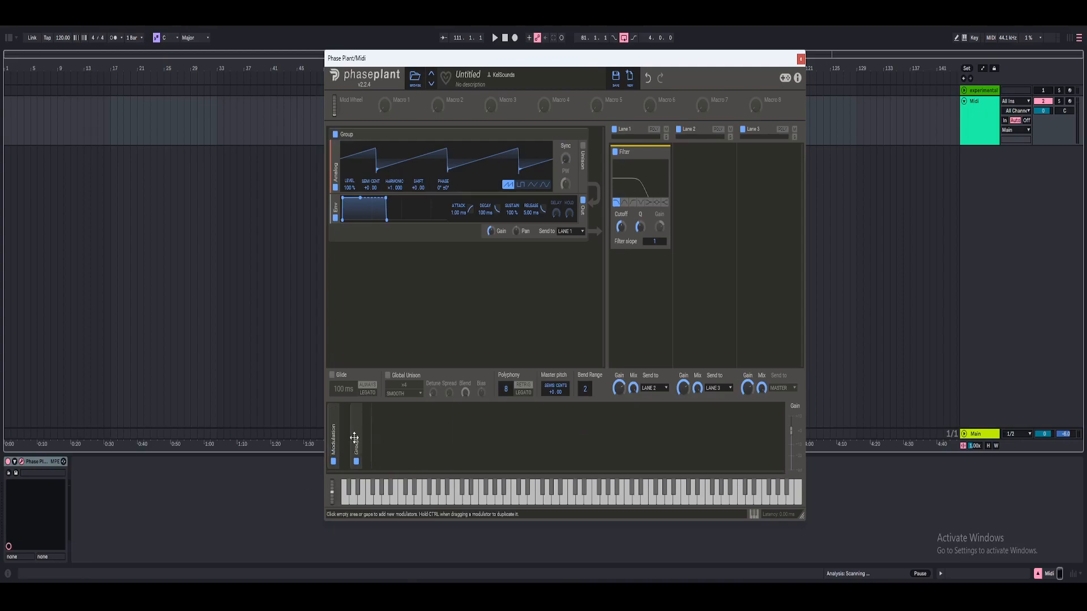
{"action": "left_click", "coordinate": [353, 437]}
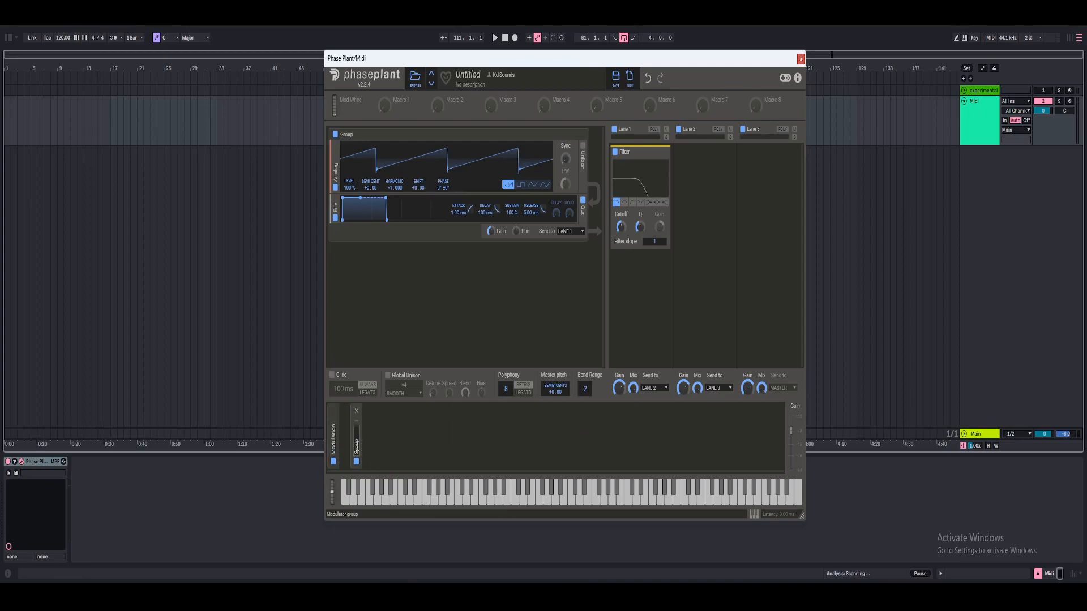
{"action": "left_click", "coordinate": [356, 448]}
Step: Add an LFO to the Modulation group and another LFO to the Trigger Mod group
{"action": "left_click", "coordinate": [368, 449]}
{"action": "left_click", "coordinate": [354, 428]}
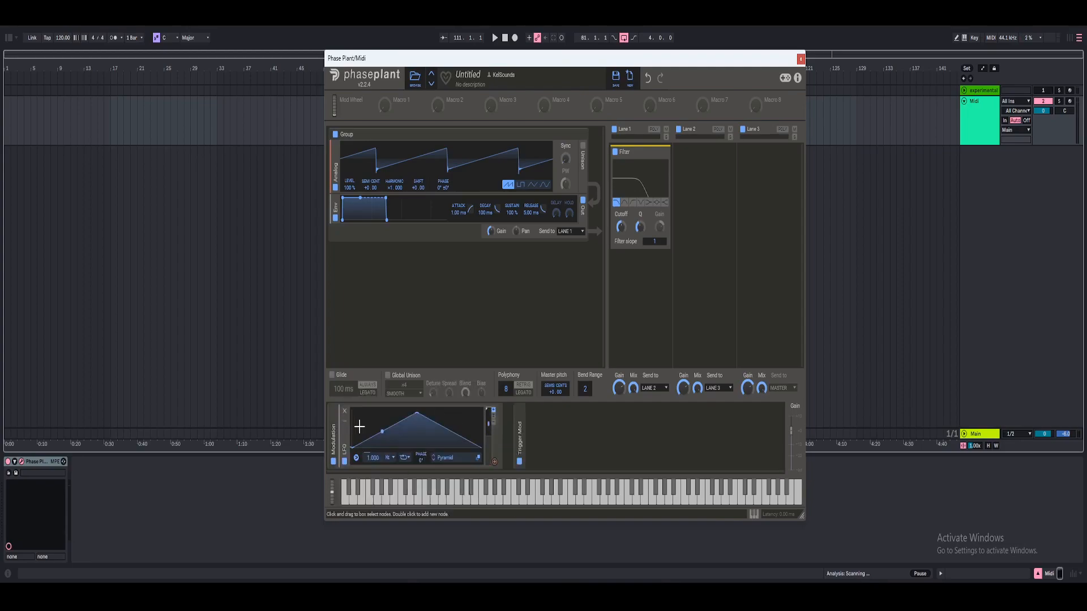
{"action": "left_click", "coordinate": [530, 436]}
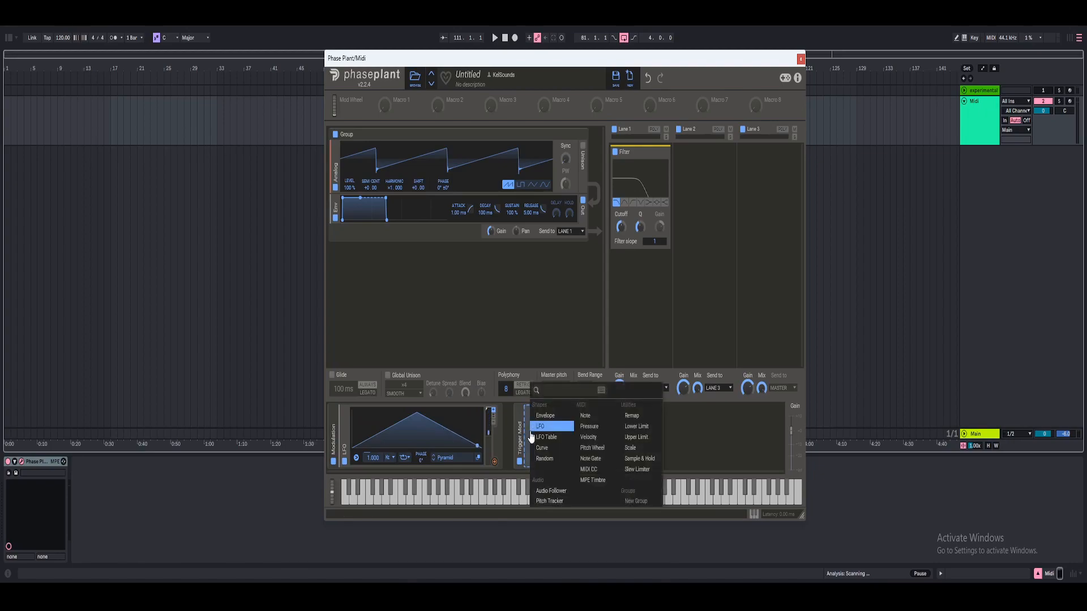
{"action": "left_click", "coordinate": [543, 430]}
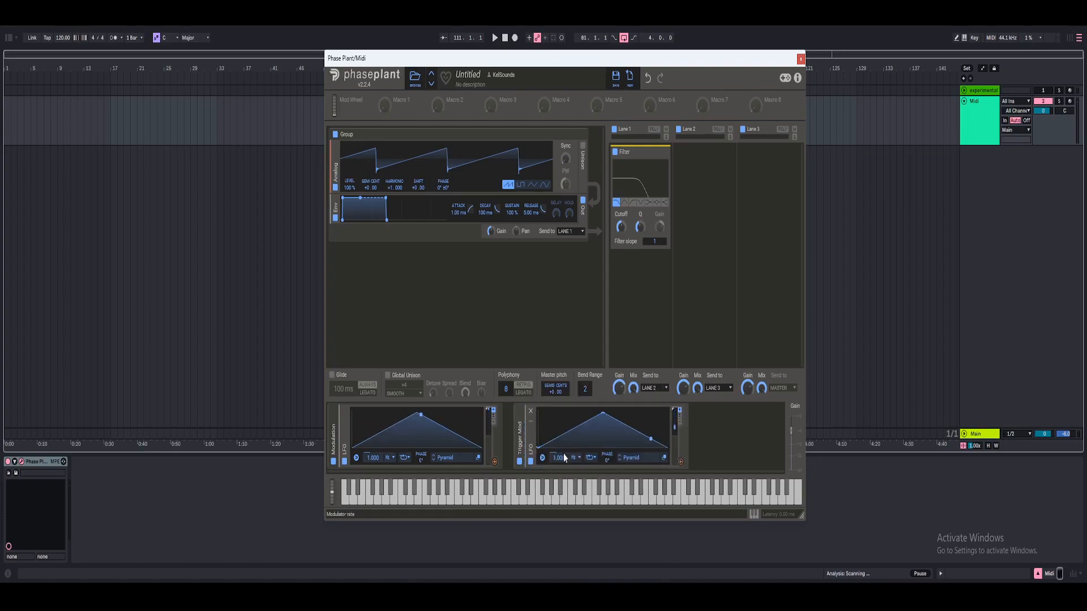
Step: Set the Modulation LFO's loop mode to Off and route the Trigger Mod LFO to its trigger input
{"action": "left_click", "coordinate": [405, 457]}
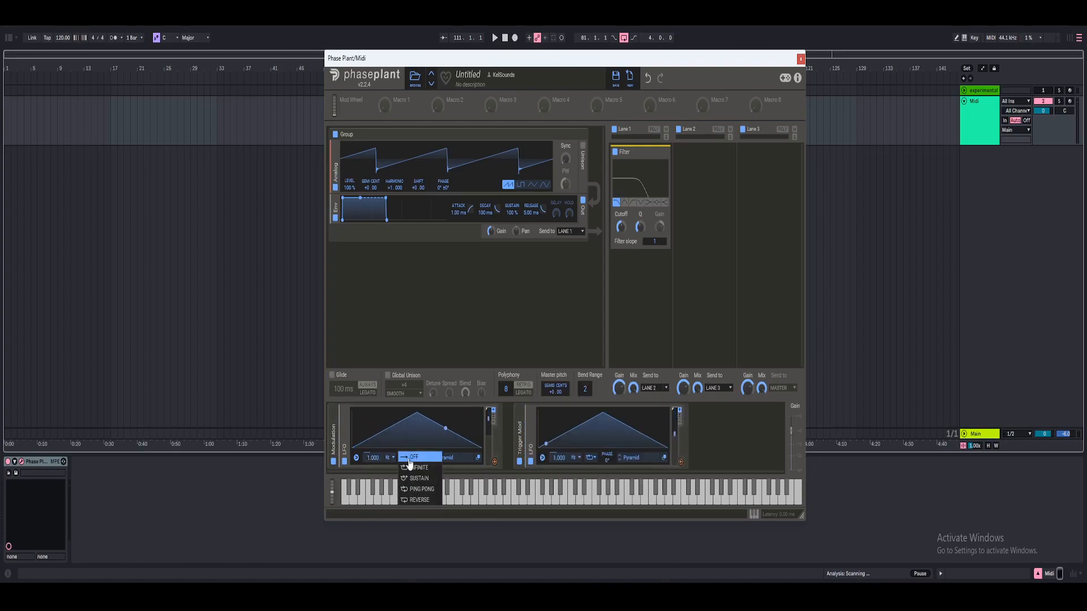
{"action": "left_click", "coordinate": [410, 460]}
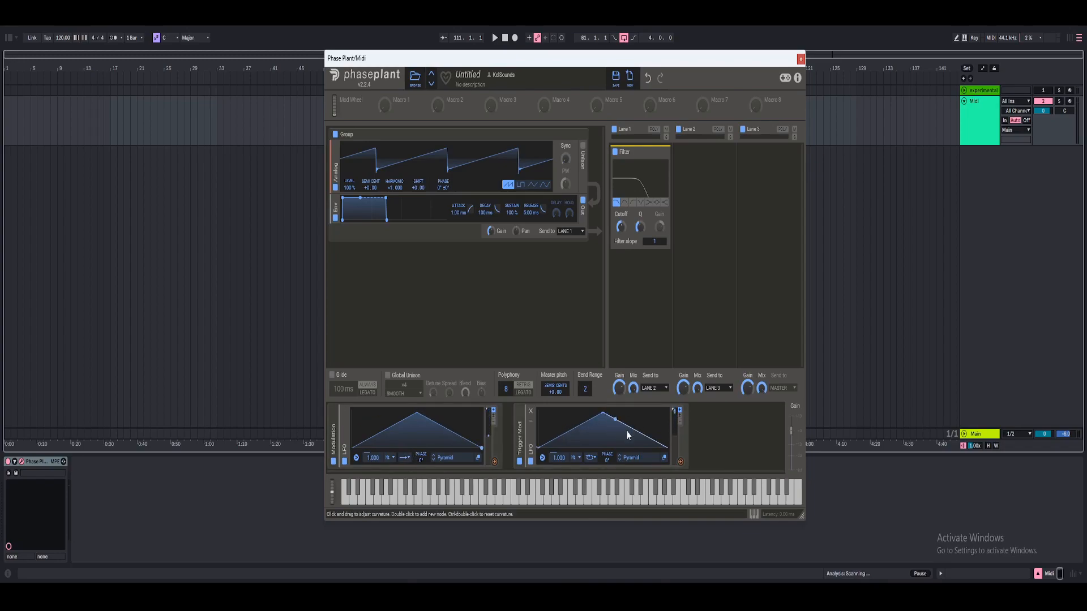
{"action": "left_click", "coordinate": [681, 462]}
{"action": "left_click", "coordinate": [357, 460]}
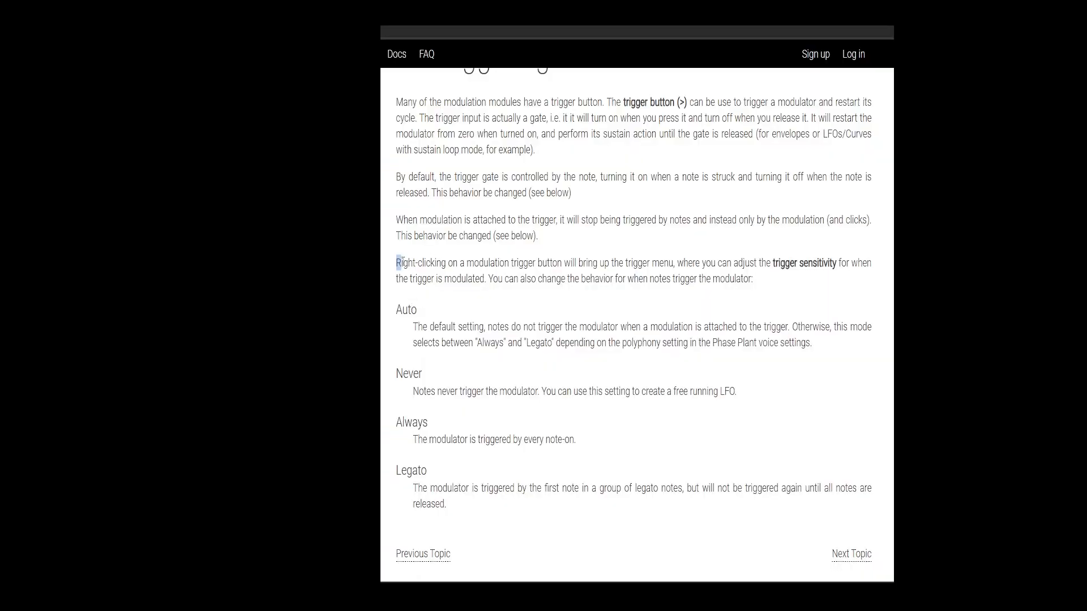
Step: Highlight the manual's sentence on the trigger menu and lower the Trigger Mod LFO's depth on the Modulation LFO's trigger
{"action": "left_click_drag", "start_coordinate": [402, 262], "coordinate": [857, 262]}
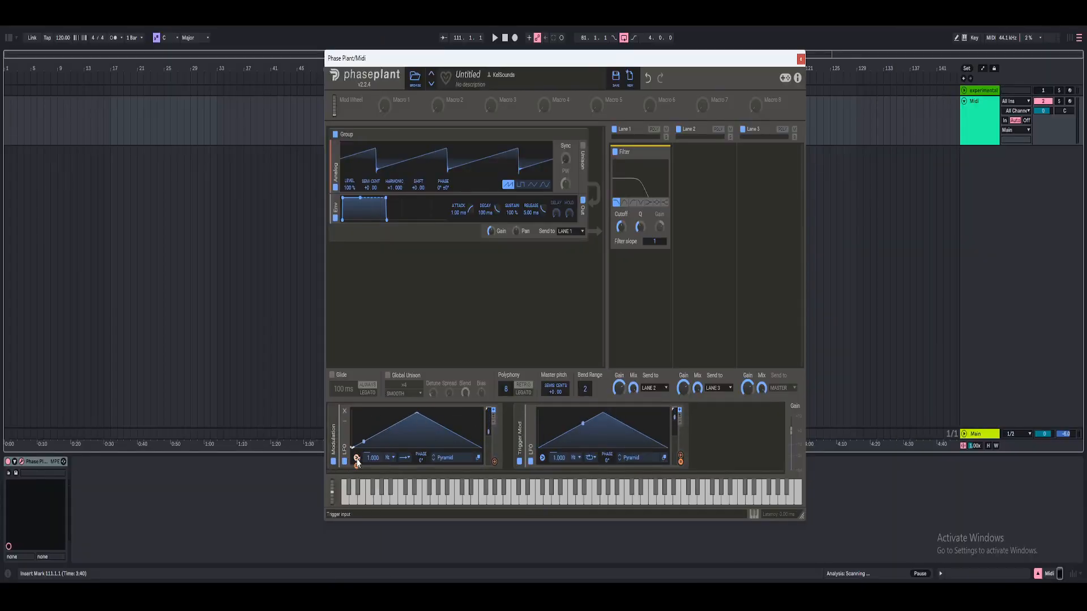
{"action": "right_click", "coordinate": [357, 459]}
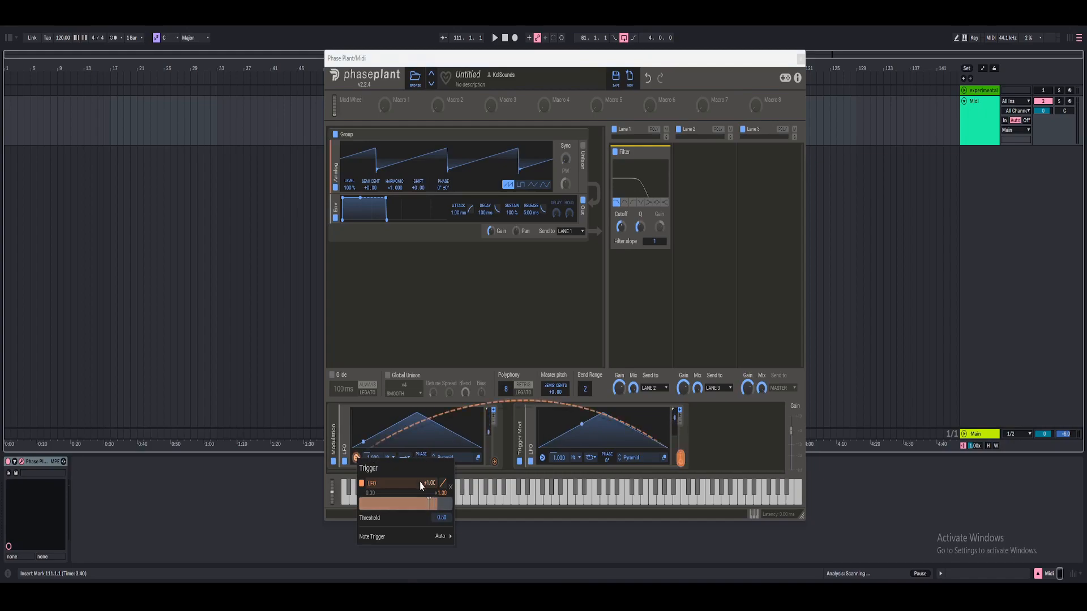
{"action": "left_click_drag", "start_coordinate": [435, 486], "coordinate": [419, 483]}
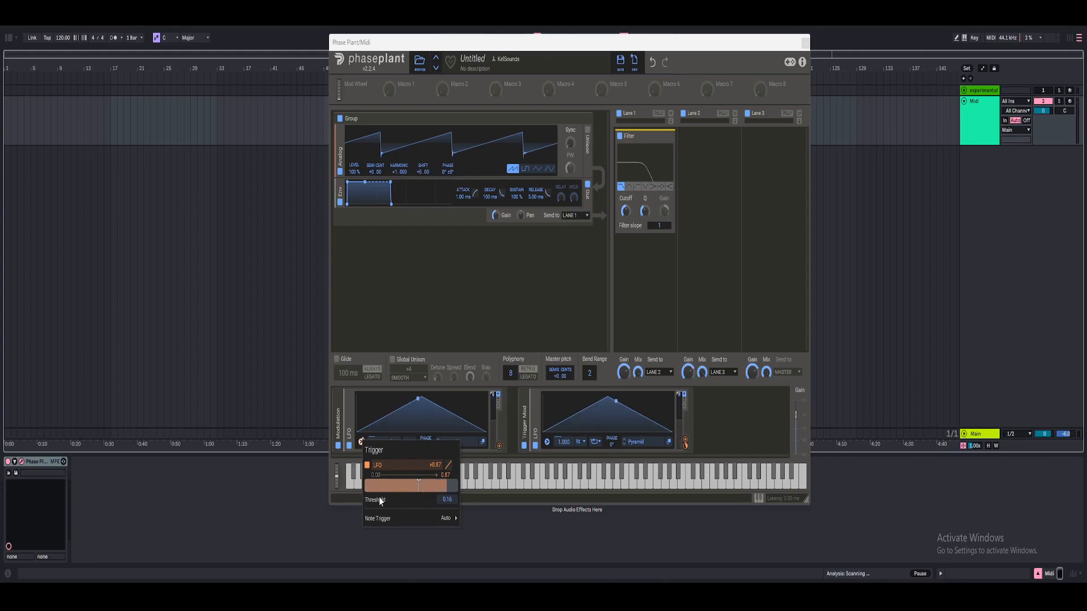
Step: Set the Modulation LFO's trigger threshold to 0 and the trigger modulation depth to about -0.39
{"action": "double_click", "coordinate": [452, 499]}
{"action": "type", "text": "0"}
{"action": "key", "text": "Return"}
{"action": "left_click_drag", "start_coordinate": [435, 468], "coordinate": [435, 534]}
{"action": "left_click", "coordinate": [349, 426]}
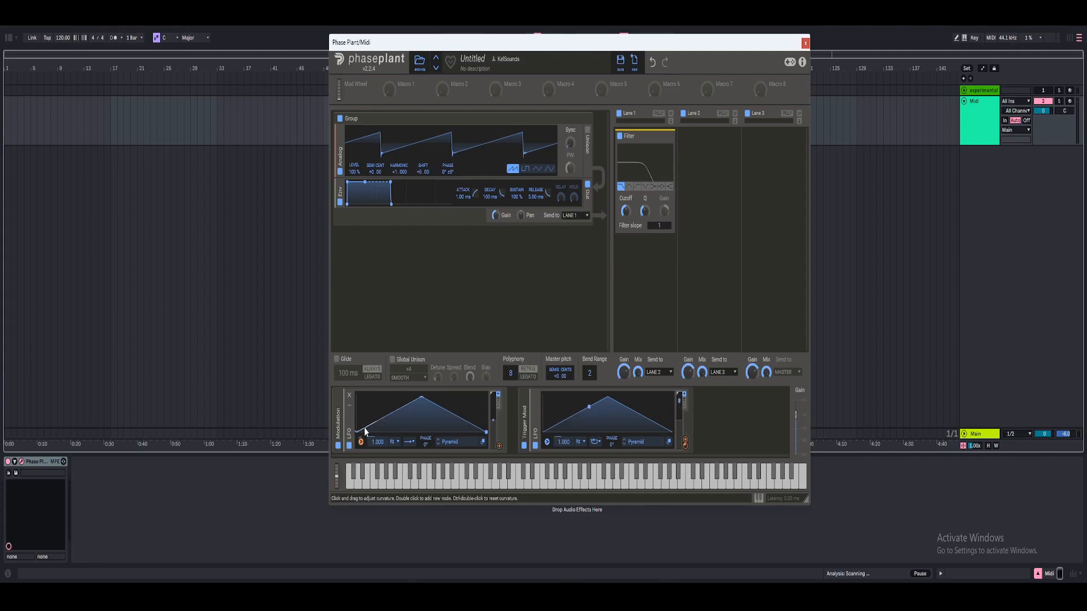
Step: Lower the Modulation LFO's trigger threshold to about -0.24
{"action": "left_click", "coordinate": [360, 442]}
{"action": "left_click_drag", "start_coordinate": [408, 490], "coordinate": [397, 490]}
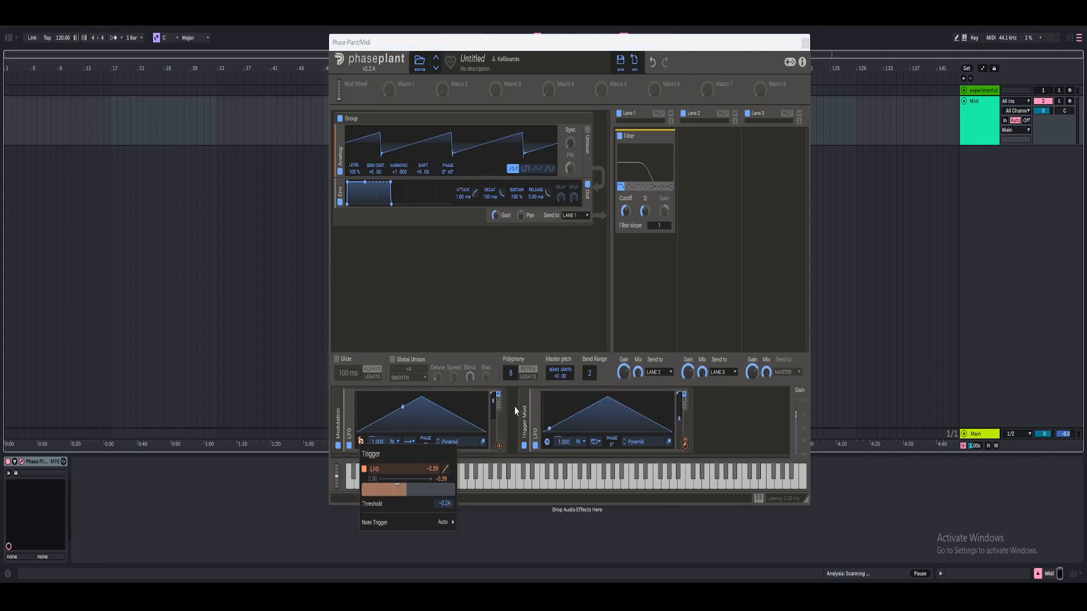
{"action": "left_click", "coordinate": [376, 432]}
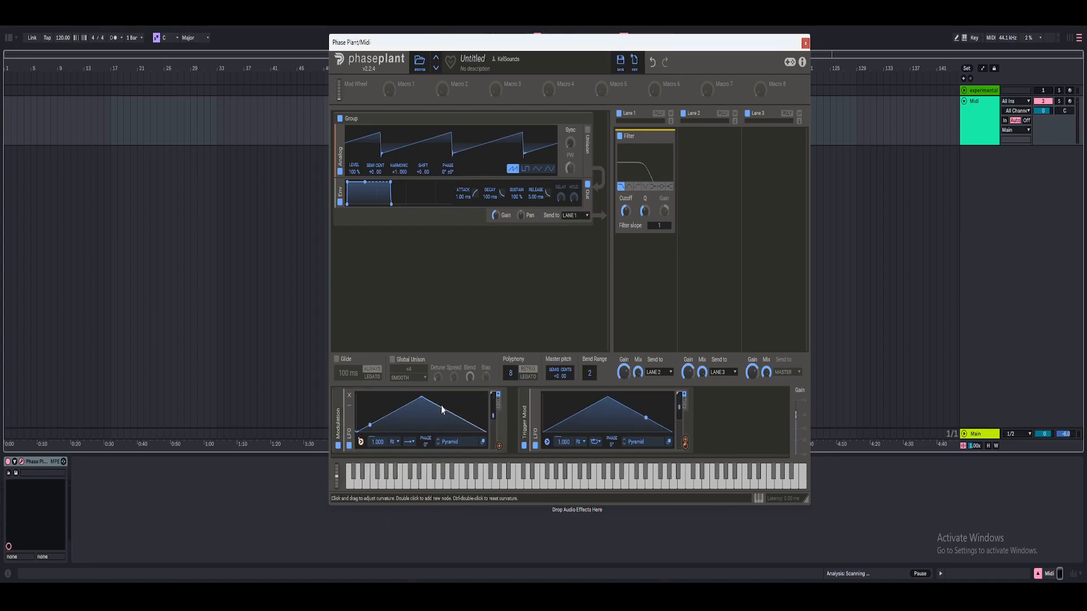
Step: Set the Modulation LFO's trigger threshold back to 0.00 and its trigger modulation depth to about -0.93
{"action": "left_click", "coordinate": [361, 442]}
{"action": "mouse_move", "coordinate": [397, 488]}
{"action": "left_mouse_down"}
{"action": "mouse_move", "coordinate": [420, 487]}
{"action": "mouse_move", "coordinate": [411, 487]}
{"action": "left_mouse_up"}
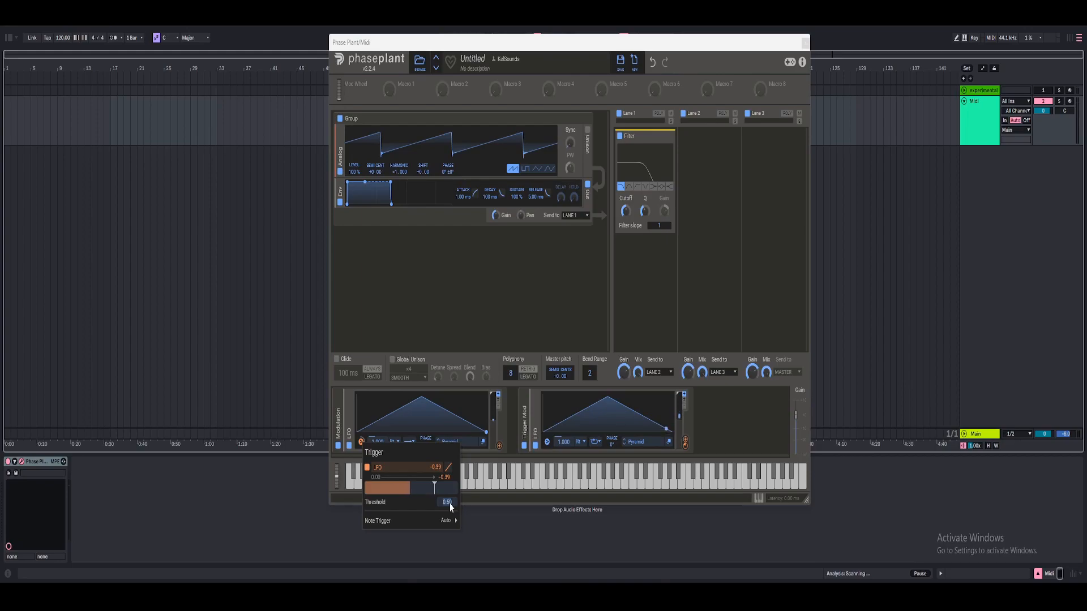
{"action": "double_click", "coordinate": [447, 503]}
{"action": "left_click_drag", "start_coordinate": [434, 467], "coordinate": [434, 498]}
{"action": "left_click", "coordinate": [334, 439]}
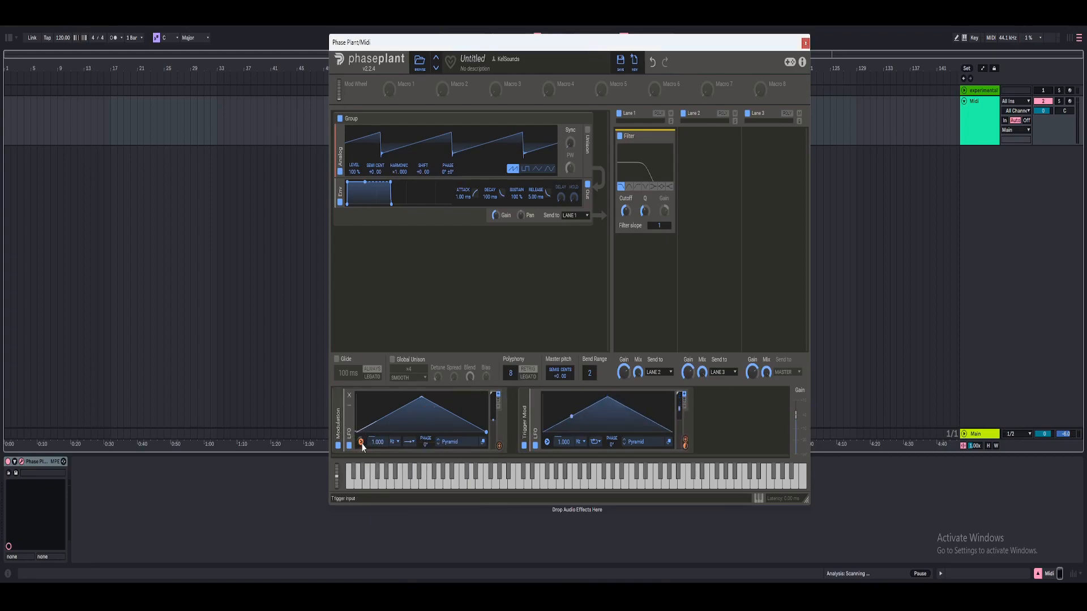
{"action": "left_click", "coordinate": [361, 442]}
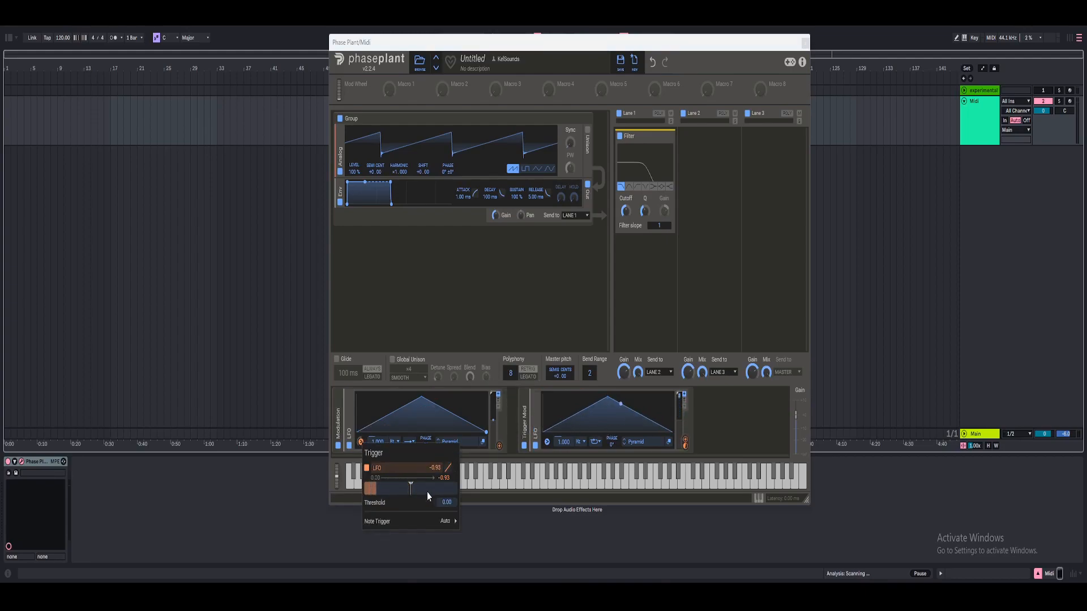
{"action": "left_click", "coordinate": [349, 434]}
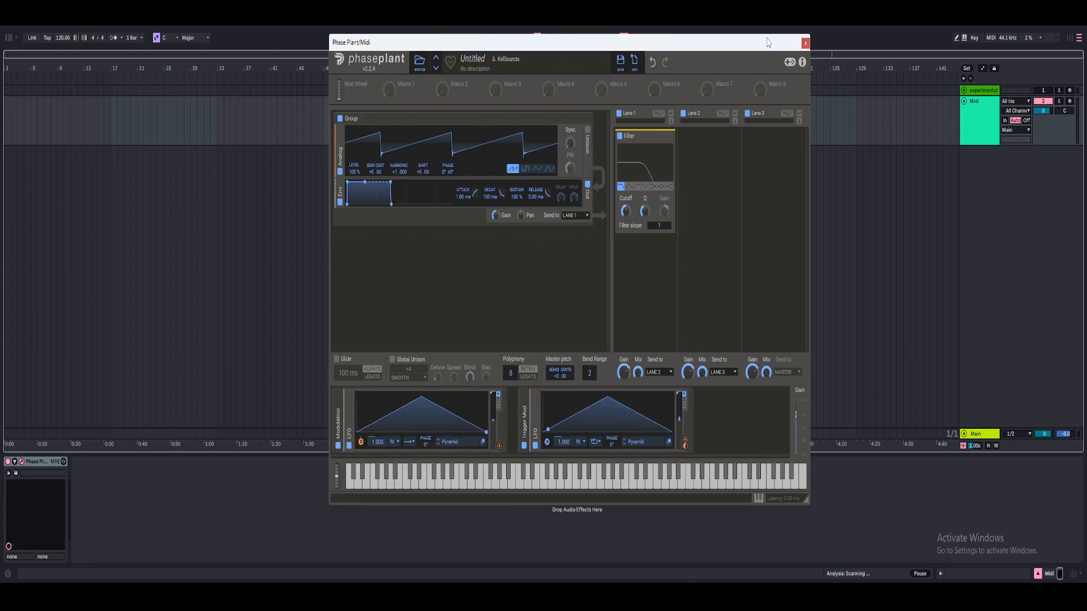
Step: Play the MIDI clip at bar 81 and route the Modulation LFO to the Filter's Cutoff
{"action": "left_click", "coordinate": [804, 43]}
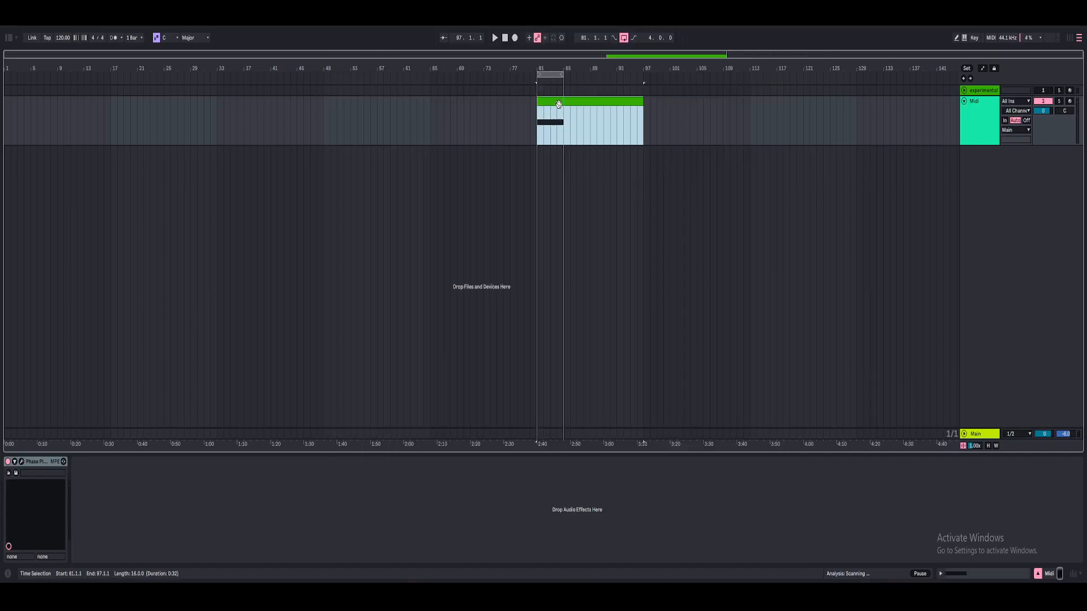
{"action": "left_click", "coordinate": [21, 462]}
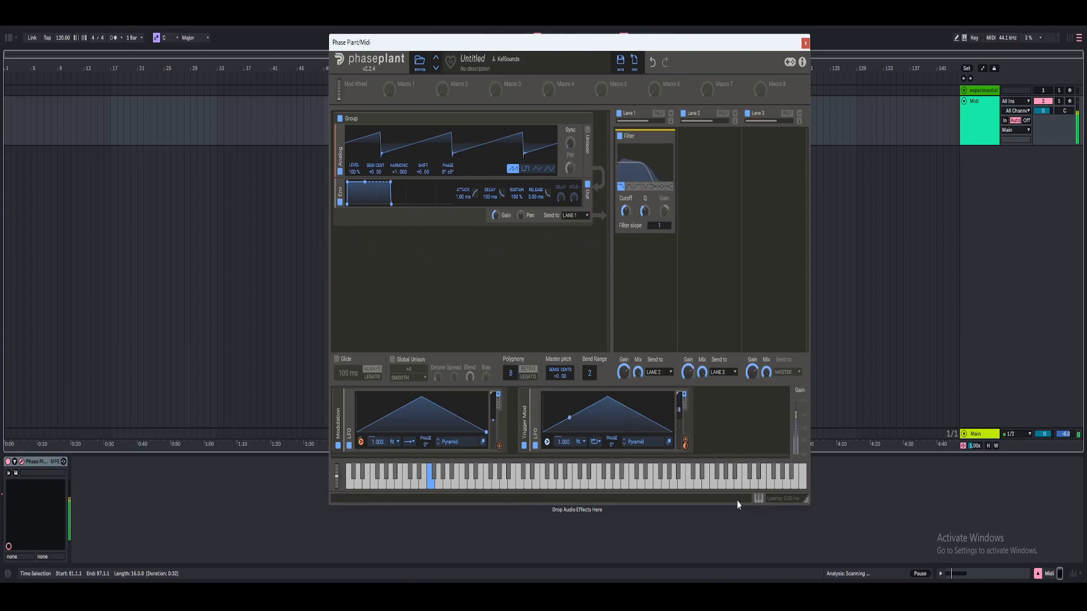
{"action": "left_click_drag", "start_coordinate": [499, 445], "coordinate": [625, 219]}
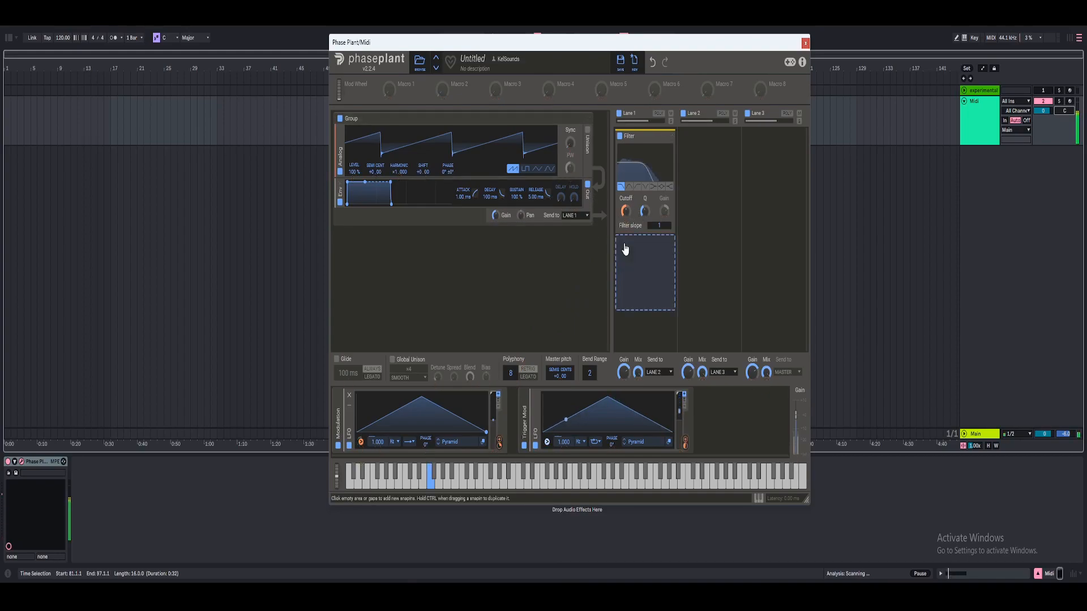
Step: Set the Modulation LFO's trigger modulation depth to about +0.38 and the trigger threshold to about 0.15
{"action": "left_click", "coordinate": [361, 442]}
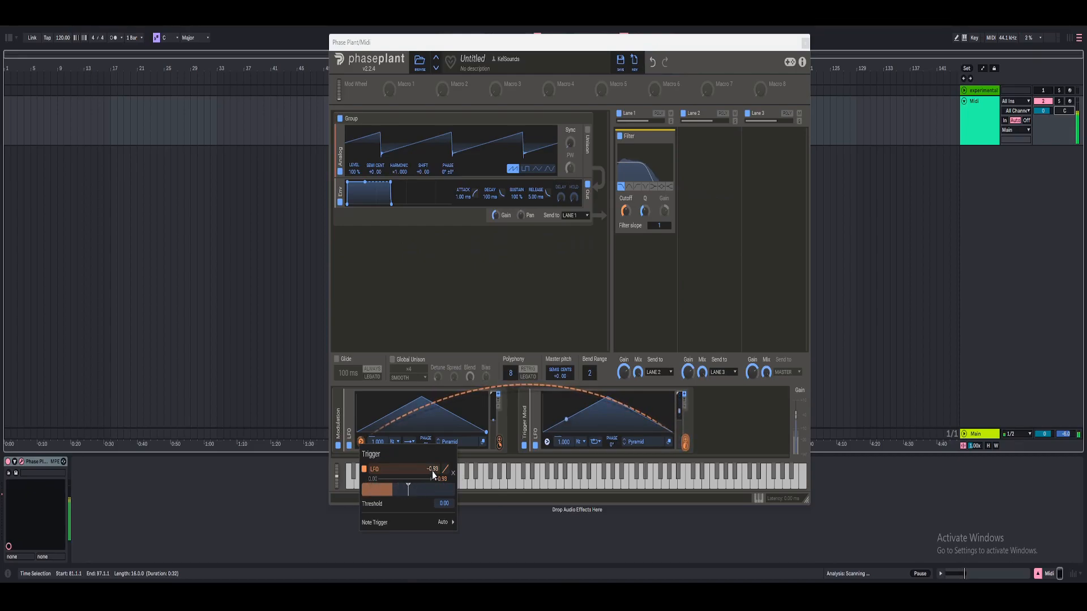
{"action": "left_click_drag", "start_coordinate": [432, 470], "coordinate": [433, 403]}
{"action": "mouse_move", "coordinate": [430, 472]}
{"action": "left_mouse_down"}
{"action": "mouse_move", "coordinate": [431, 485]}
{"action": "mouse_move", "coordinate": [430, 463]}
{"action": "left_mouse_up"}
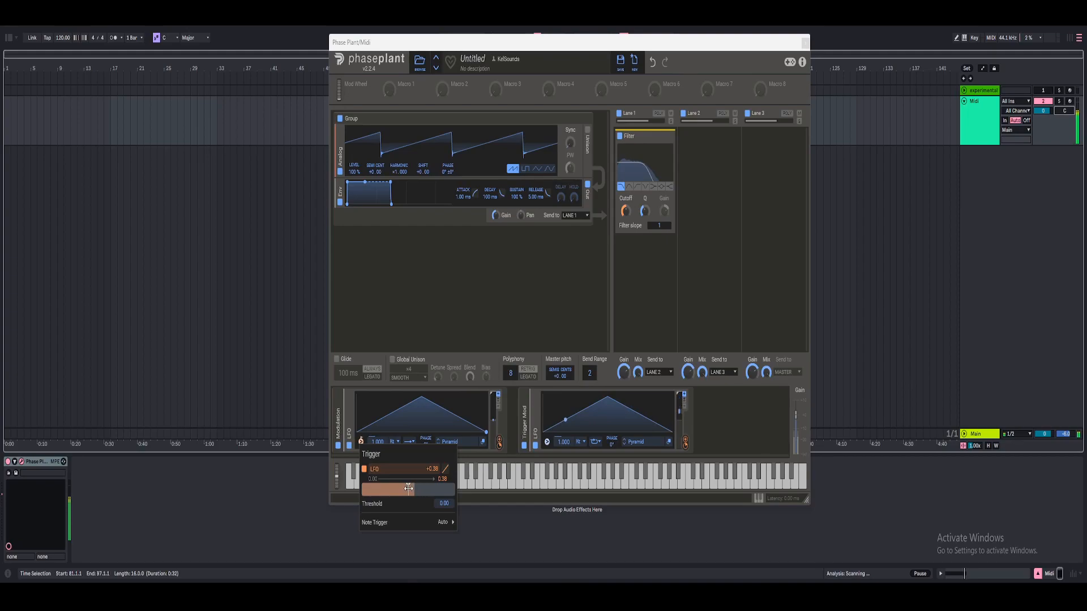
{"action": "left_click_drag", "start_coordinate": [419, 487], "coordinate": [415, 488]}
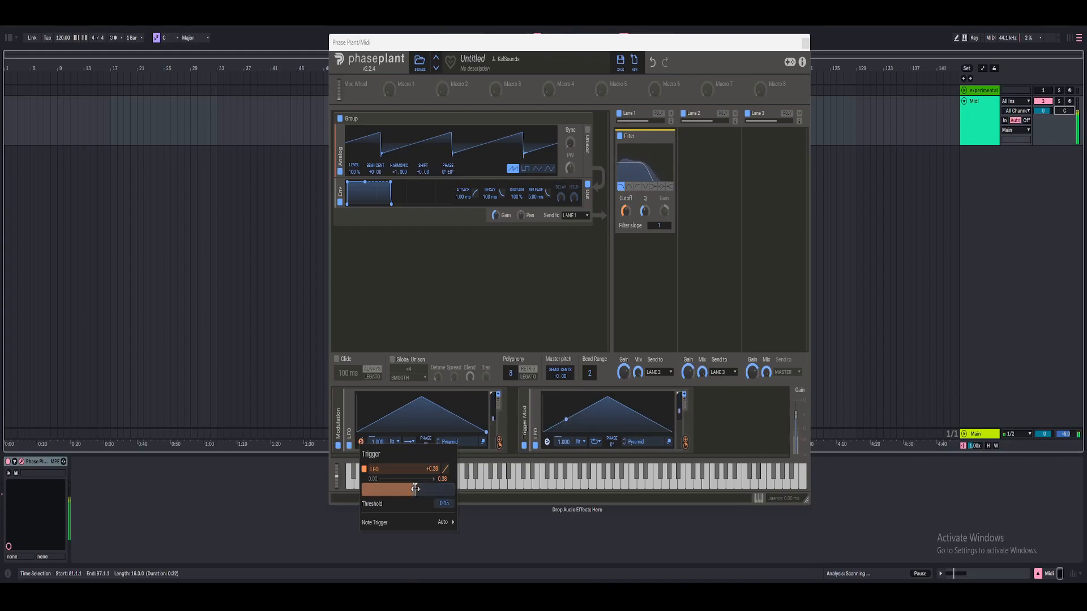
Step: Reshape the Trigger Mod LFO into a square wave with its first half at zero and its second half at maximum
{"action": "left_click", "coordinate": [349, 423]}
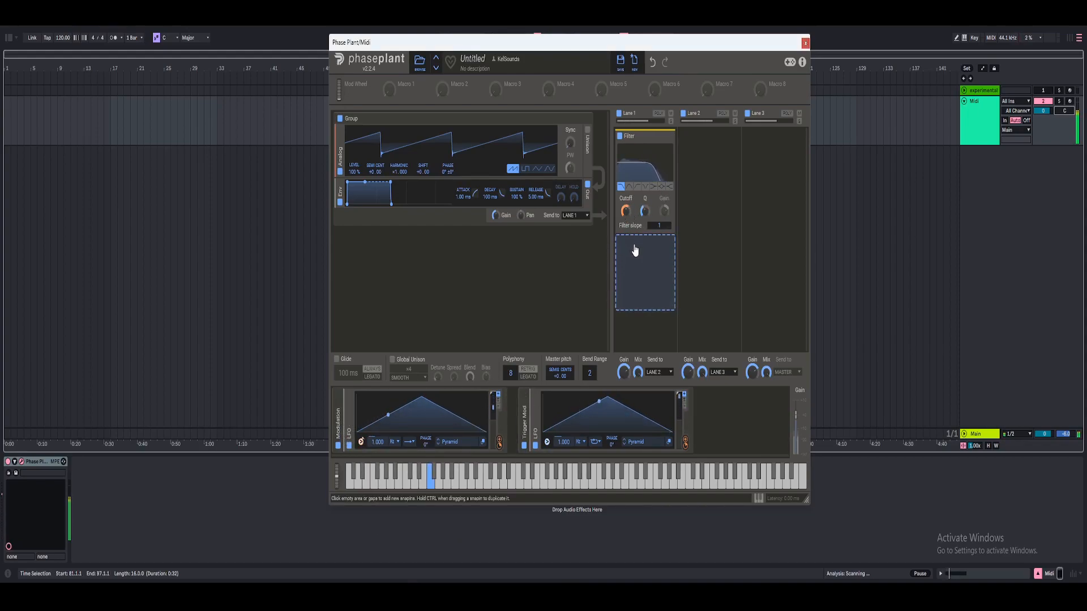
{"action": "double_click", "coordinate": [630, 410]}
{"action": "left_click_drag", "start_coordinate": [630, 410], "coordinate": [678, 375]}
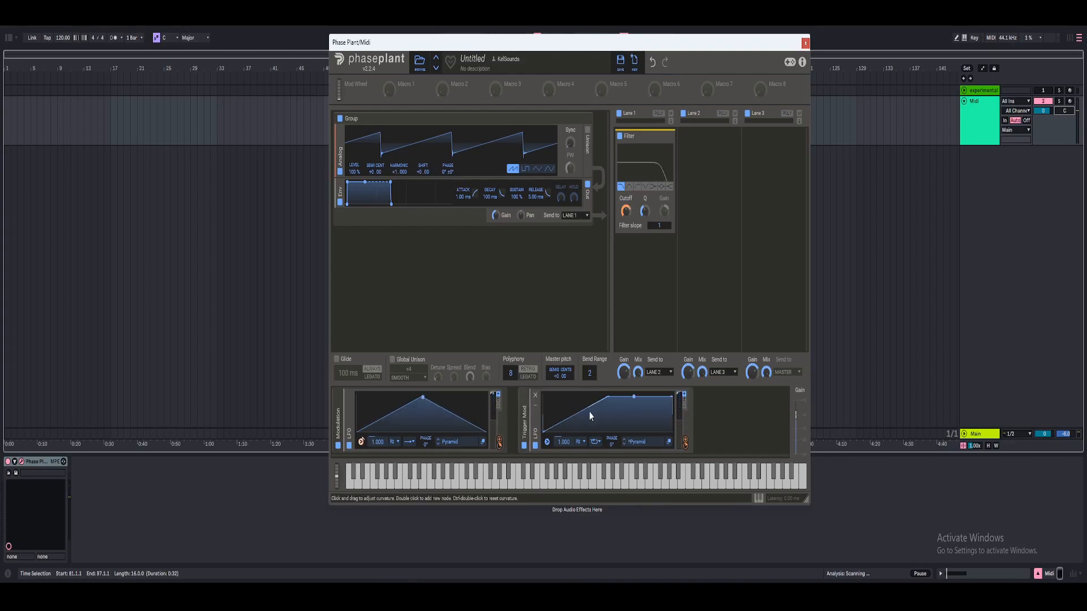
{"action": "left_click_drag", "start_coordinate": [586, 410], "coordinate": [611, 464]}
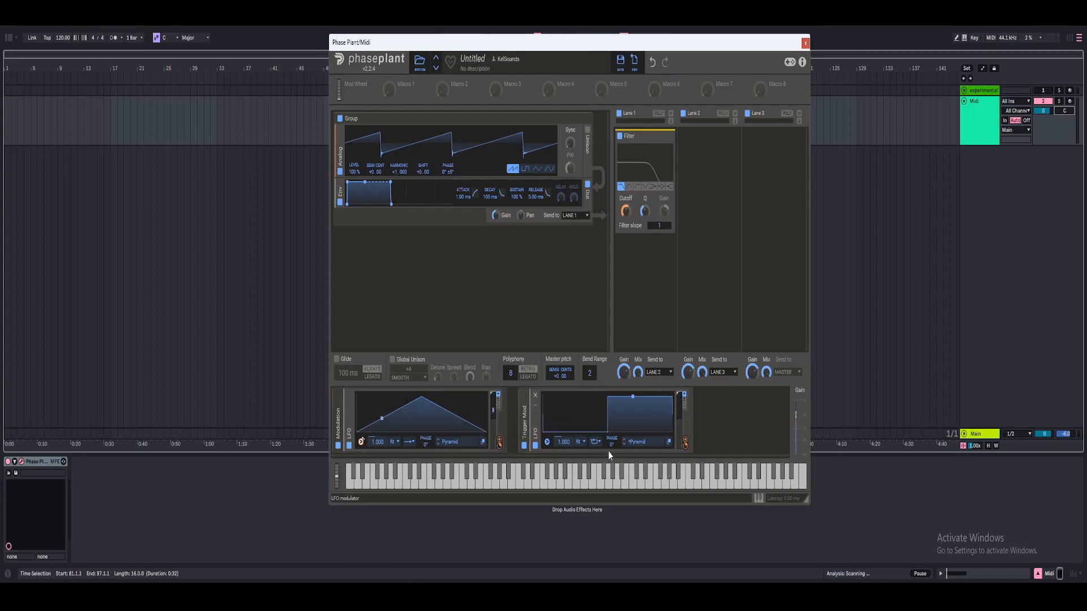
Step: Switch the Modulation LFO's rate to tempo sync and set it to 1/16
{"action": "left_click_drag", "start_coordinate": [377, 442], "coordinate": [378, 441]}
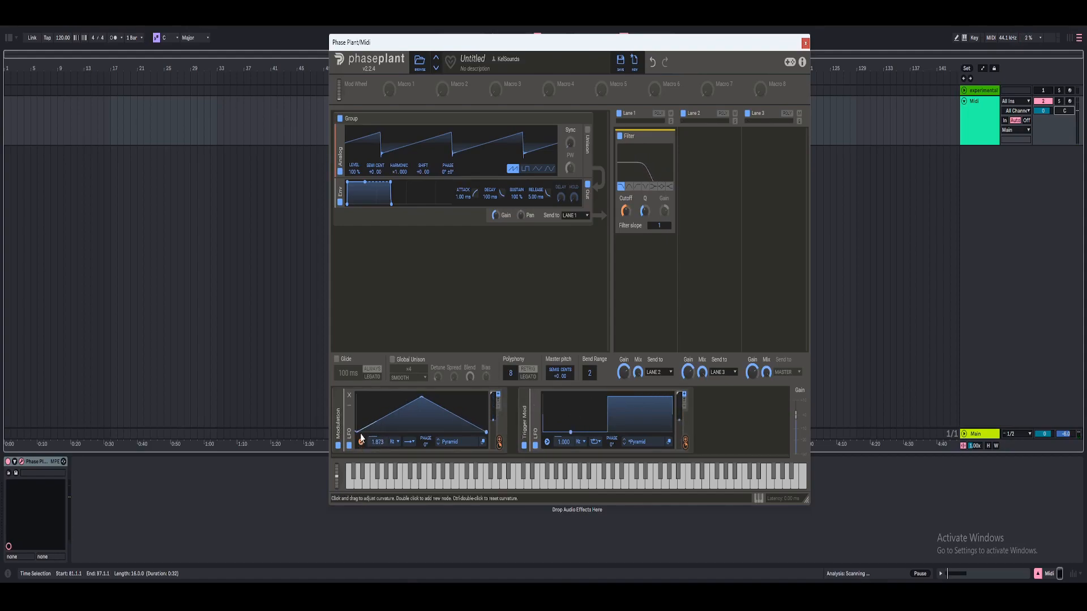
{"action": "left_click", "coordinate": [391, 442]}
{"action": "left_click", "coordinate": [394, 451]}
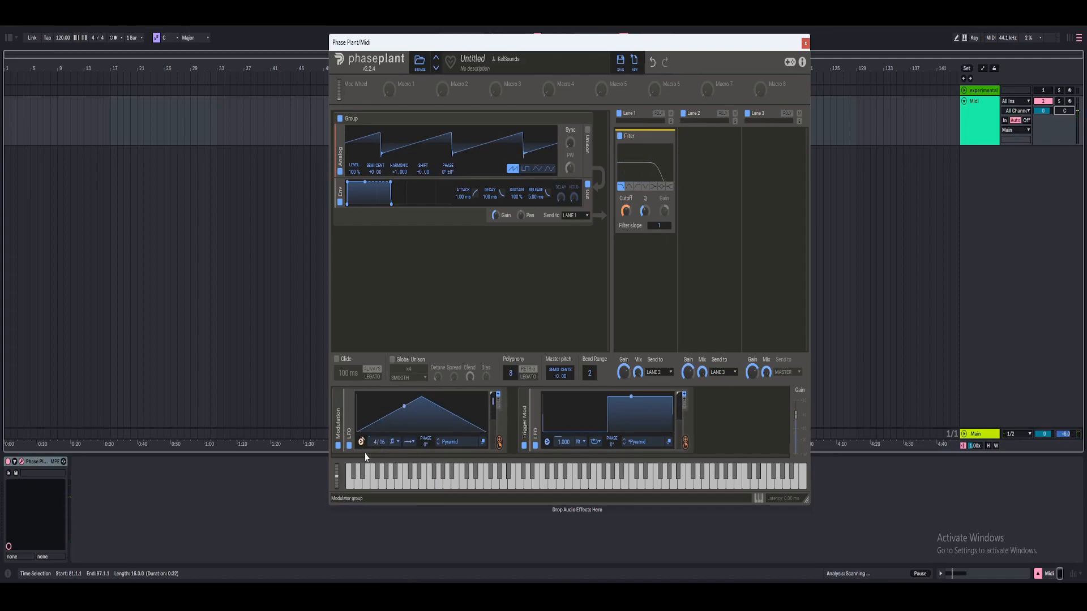
{"action": "left_click_drag", "start_coordinate": [375, 442], "coordinate": [375, 452]}
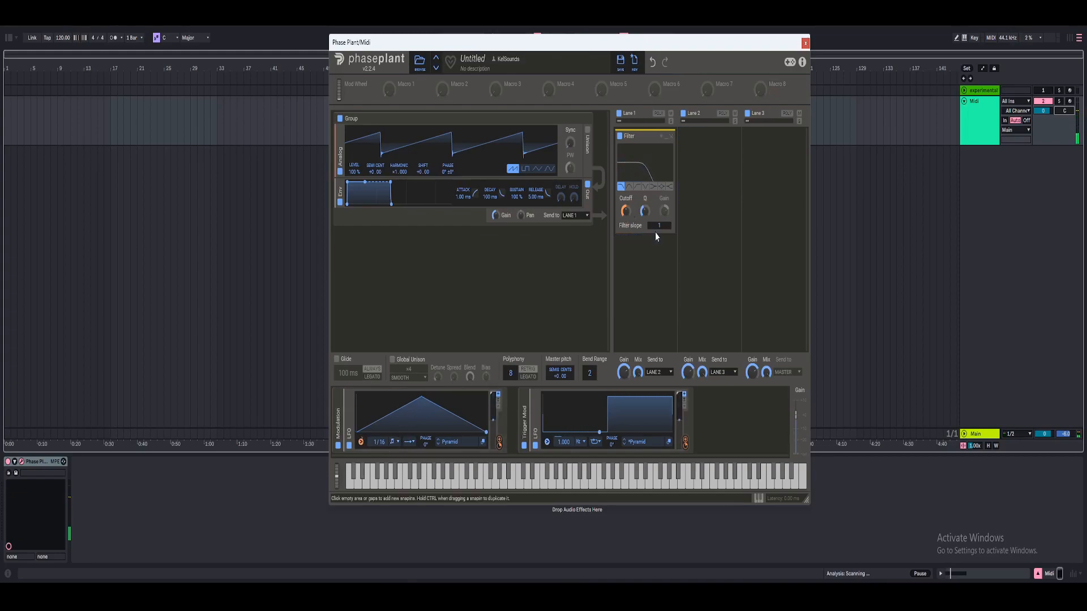
Step: Check the Modulation LFO's trigger settings and switch the LFO from one-shot to looping
{"action": "left_click", "coordinate": [361, 441]}
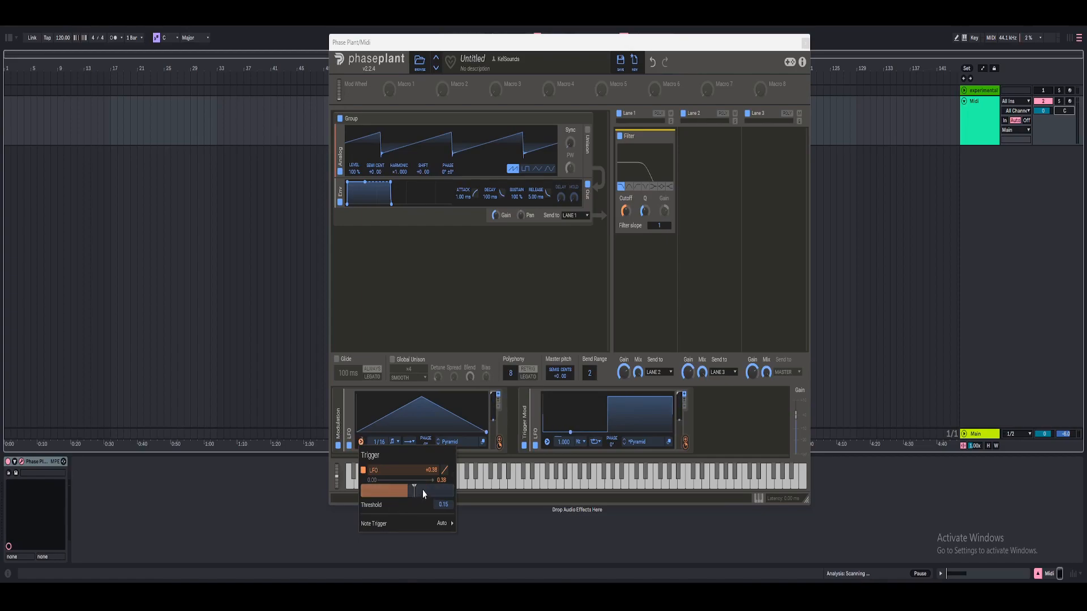
{"action": "left_click", "coordinate": [606, 355]}
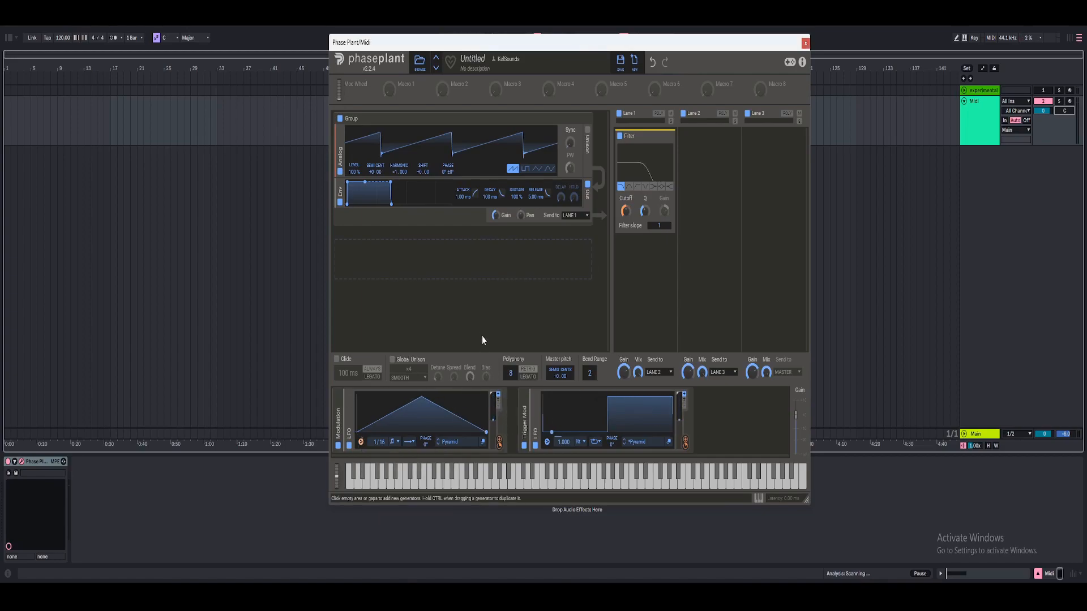
{"action": "left_click", "coordinate": [408, 442]}
{"action": "left_click", "coordinate": [406, 451]}
{"action": "left_click", "coordinate": [408, 442]}
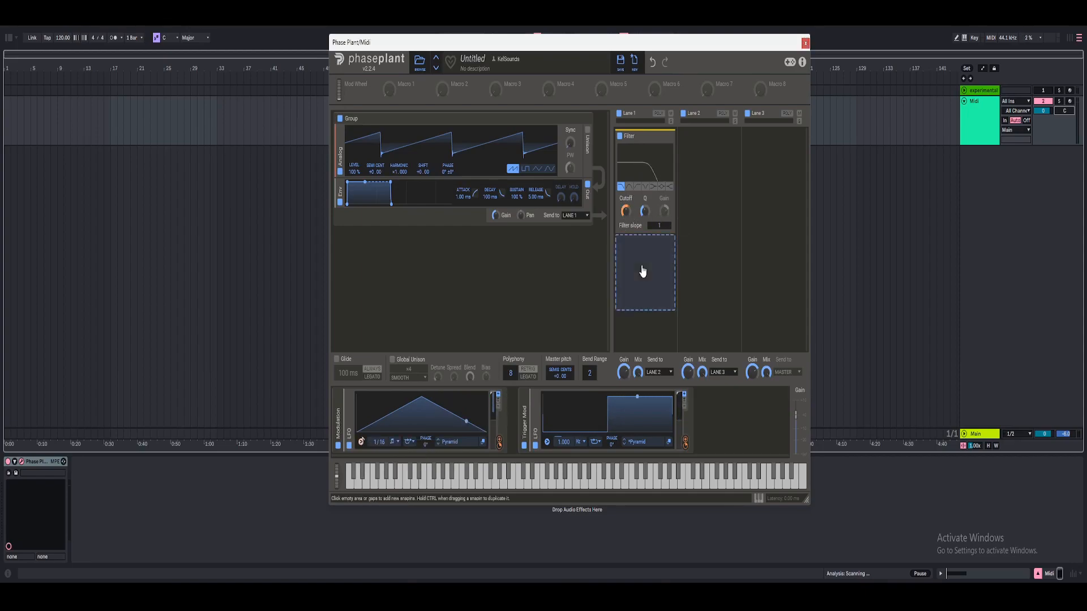
{"action": "left_click", "coordinate": [360, 442]}
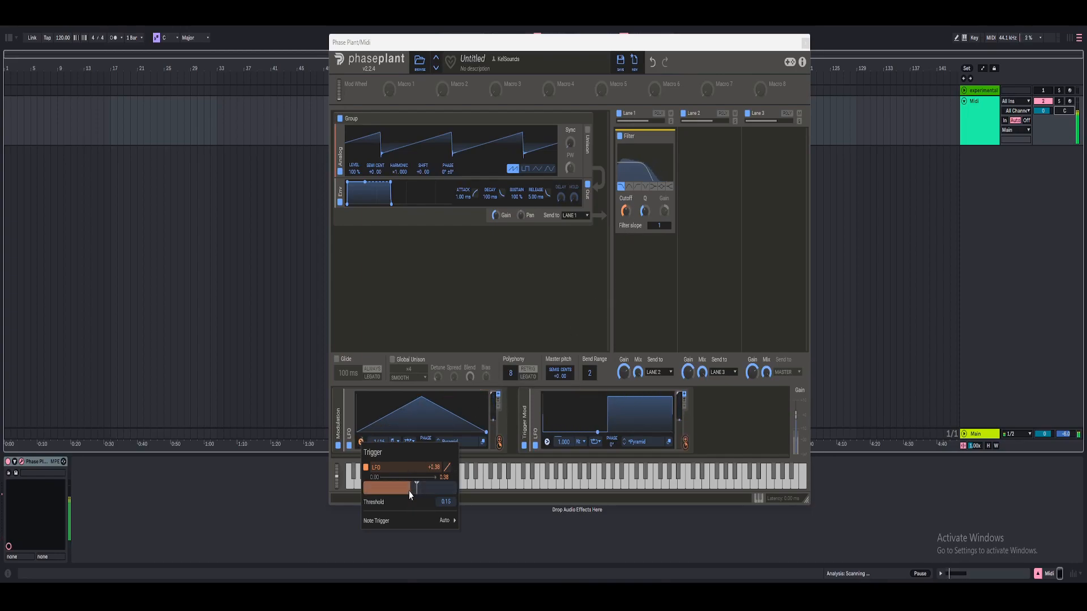
{"action": "left_click", "coordinate": [516, 409]}
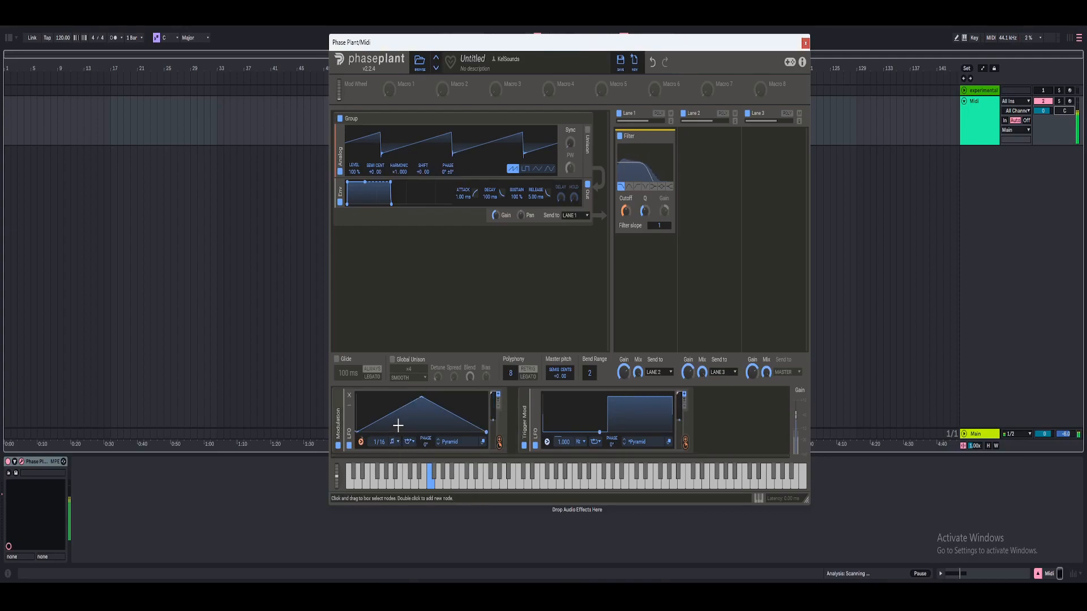
Step: Set the Modulation LFO to a free rate of 100.0 Hz and load the factory Complex shape Bitforming into the Trigger Mod LFO
{"action": "left_click", "coordinate": [392, 442]}
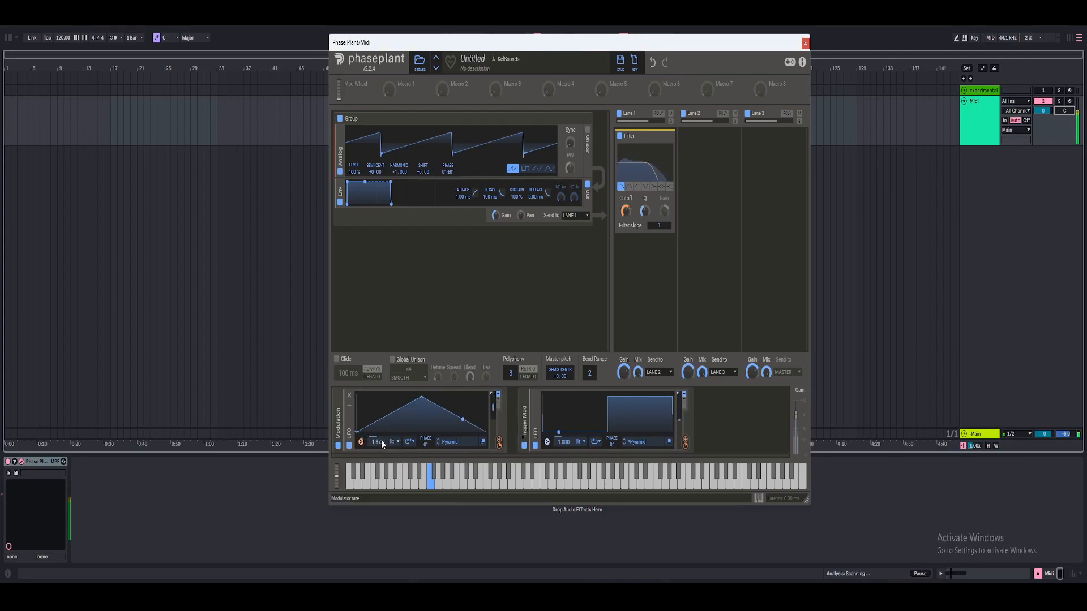
{"action": "left_click_drag", "start_coordinate": [379, 444], "coordinate": [380, 351]}
{"action": "left_click", "coordinate": [638, 442]}
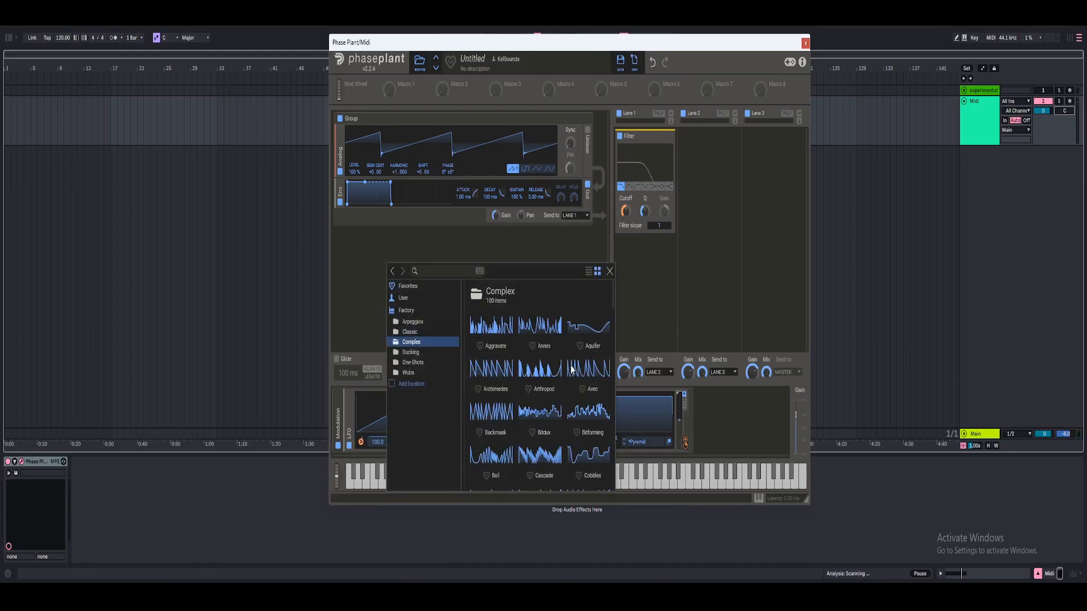
{"action": "left_click", "coordinate": [603, 416]}
{"action": "left_click", "coordinate": [609, 415]}
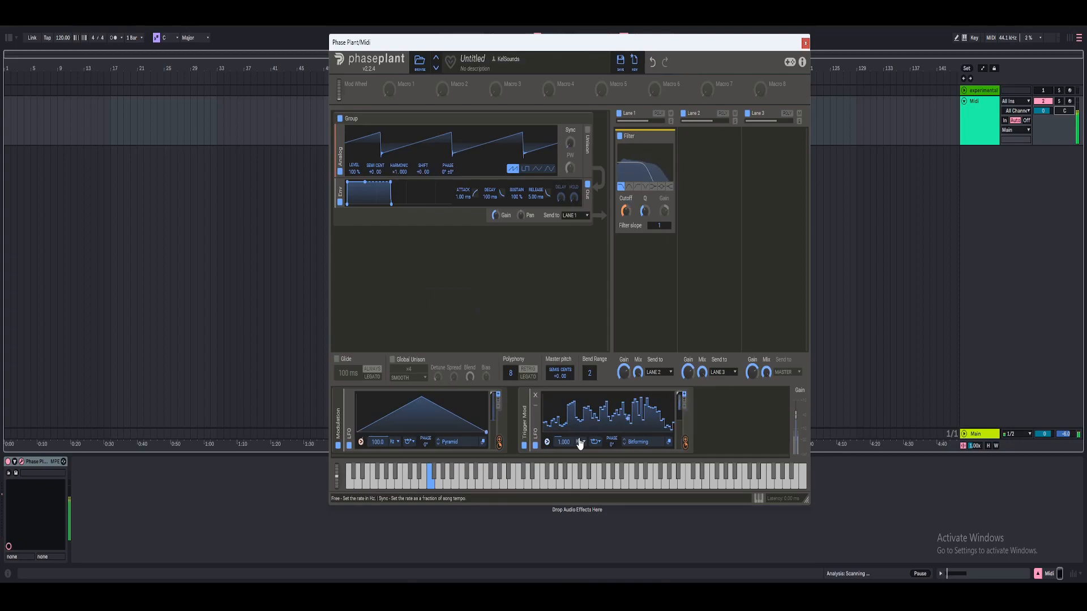
{"action": "left_click", "coordinate": [360, 443]}
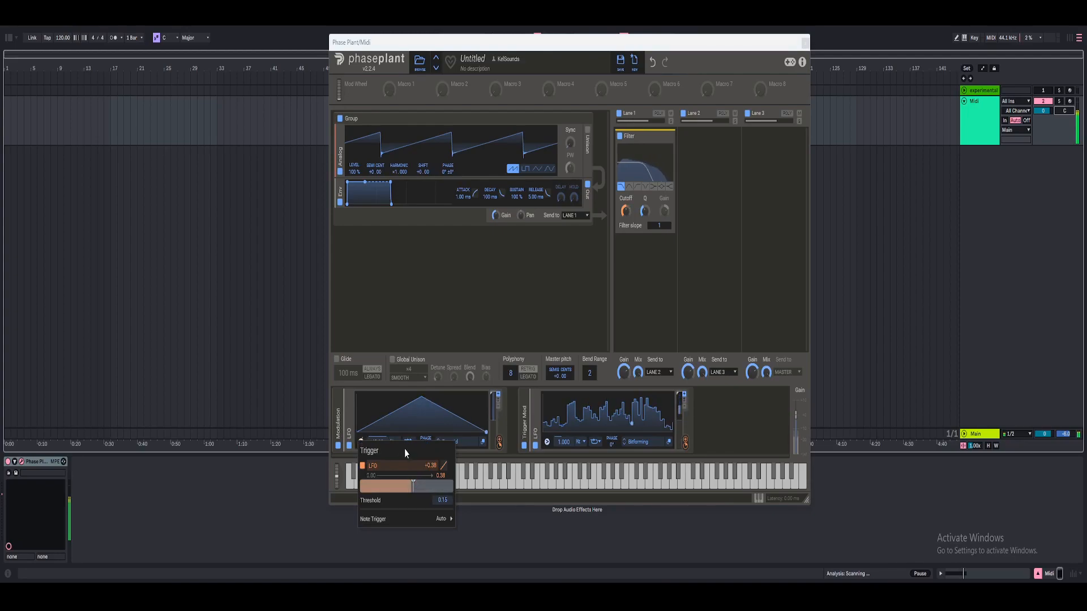
{"action": "left_click", "coordinate": [525, 424]}
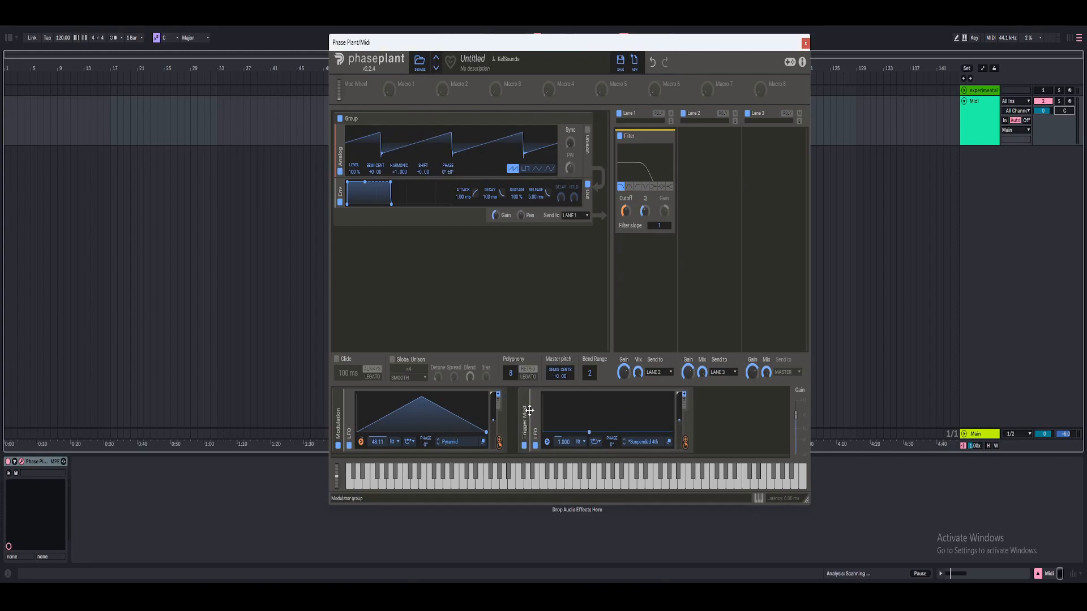
Step: Reshape the Trigger Mod LFO in the LFO Editor into two full-height pulses at 125–375 ms and 750–1000 ms
{"action": "left_click", "coordinate": [668, 442]}
{"action": "double_click", "coordinate": [465, 393]}
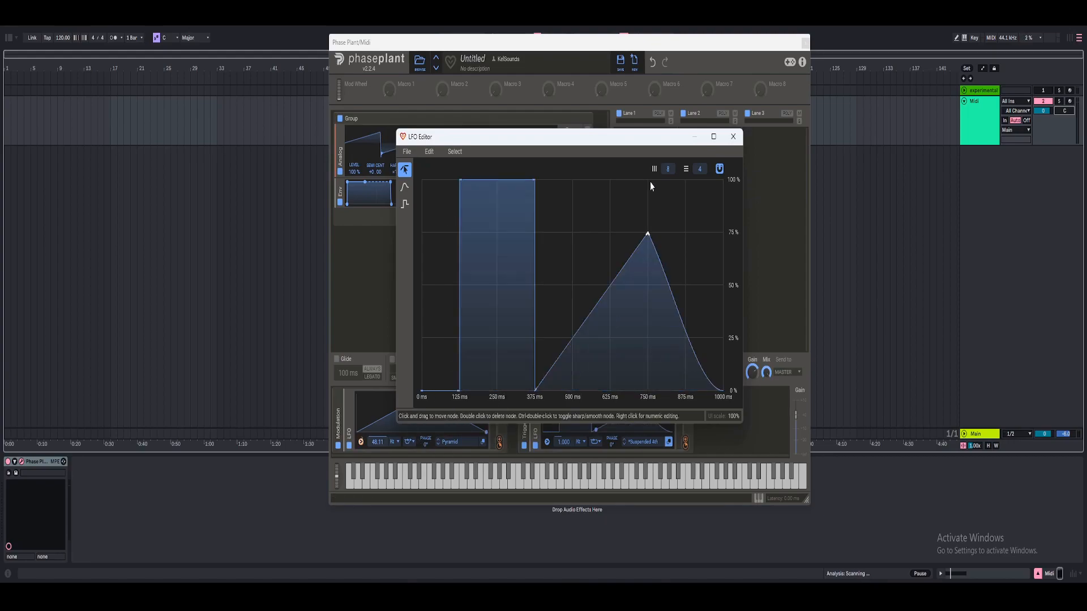
{"action": "left_click_drag", "start_coordinate": [647, 235], "coordinate": [647, 180]}
{"action": "double_click", "coordinate": [615, 239]}
{"action": "left_click_drag", "start_coordinate": [614, 238], "coordinate": [653, 407]}
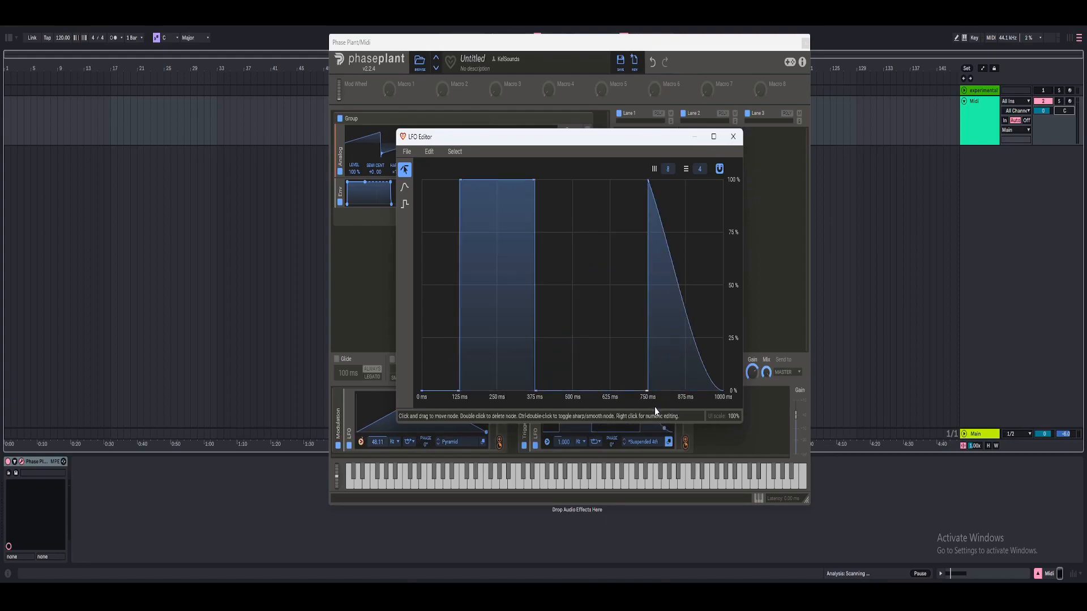
{"action": "double_click", "coordinate": [690, 321]}
{"action": "left_click_drag", "start_coordinate": [691, 321], "coordinate": [722, 180]}
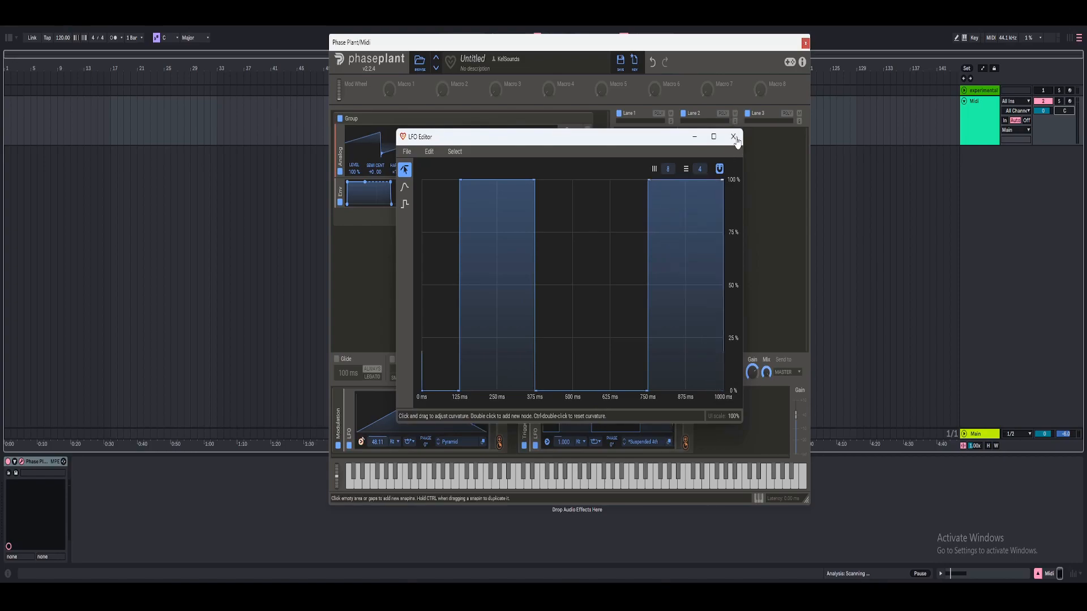
{"action": "left_click", "coordinate": [733, 136]}
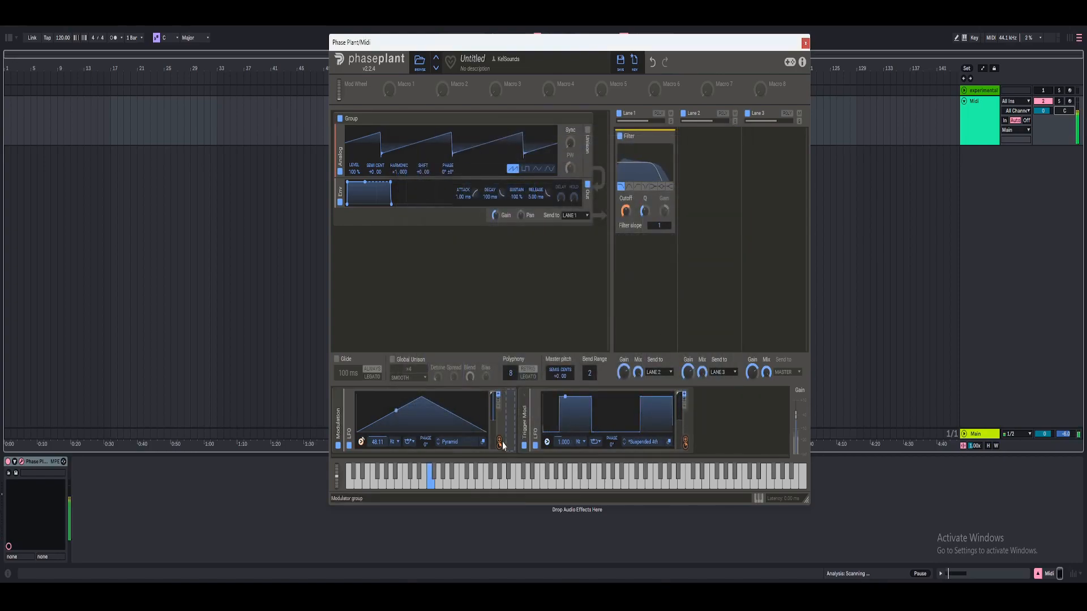
Step: Switch the Modulation LFO's rate to tempo sync at 1/16 and lower the Filter's Cutoff
{"action": "left_click_drag", "start_coordinate": [376, 442], "coordinate": [376, 446]}
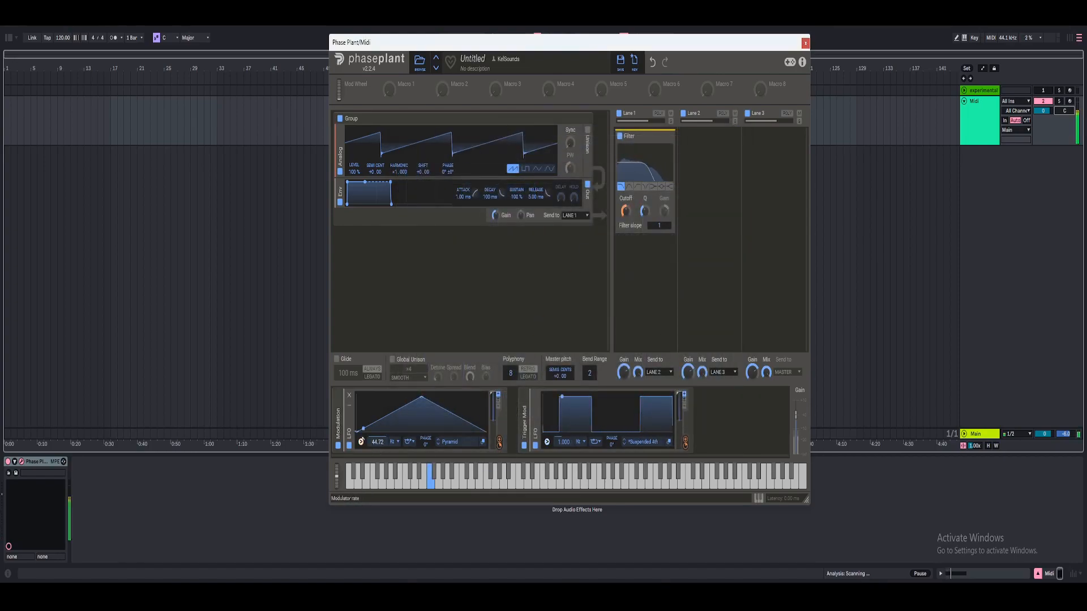
{"action": "left_click", "coordinate": [396, 443]}
{"action": "left_click", "coordinate": [399, 456]}
{"action": "left_click_drag", "start_coordinate": [628, 211], "coordinate": [625, 215]}
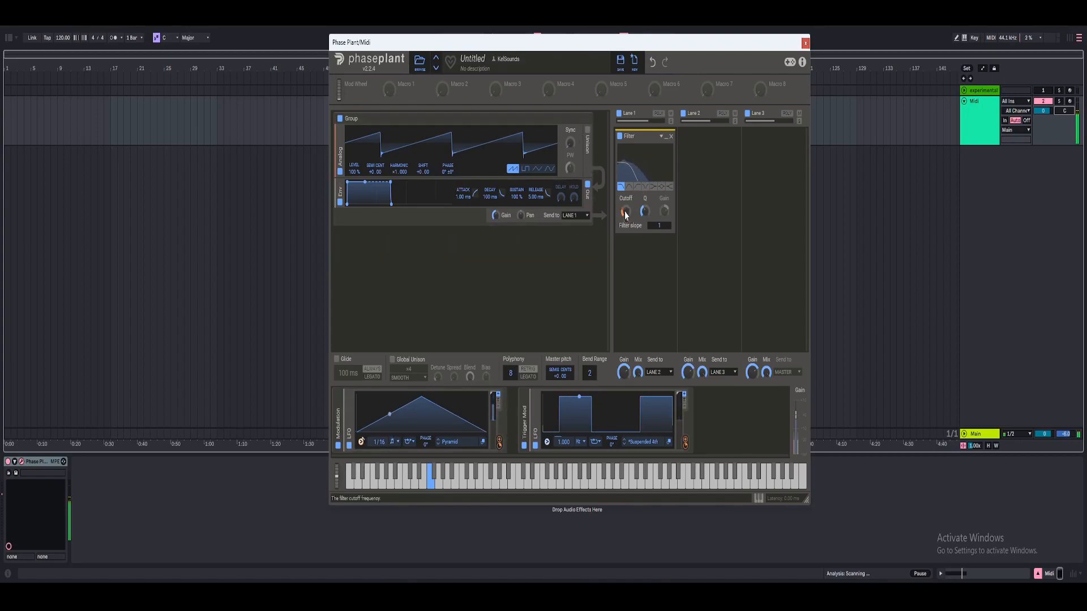
{"action": "mouse_move", "coordinate": [626, 221]}
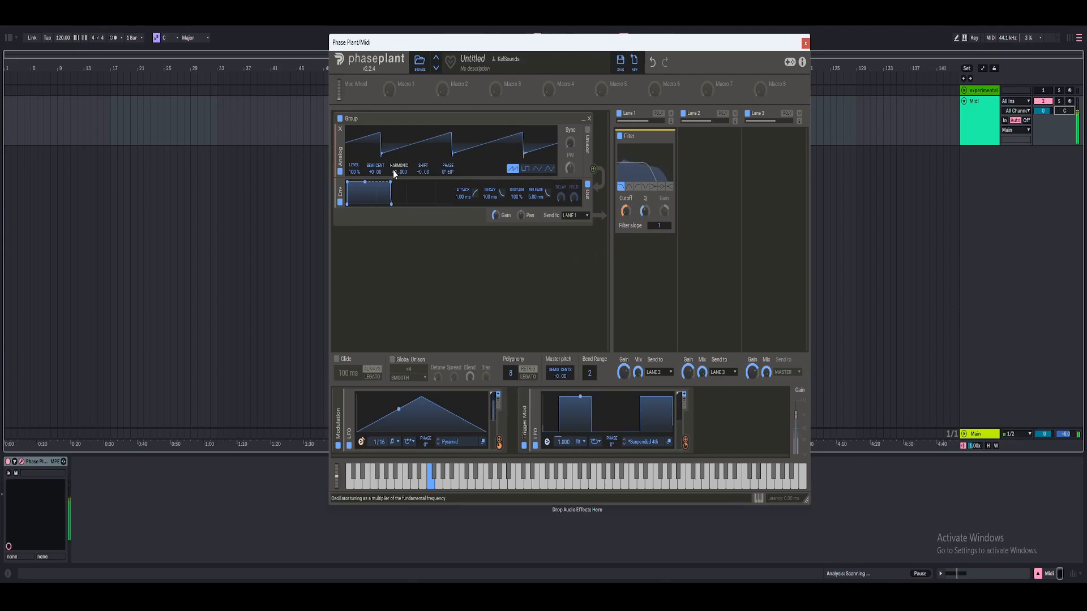
Step: Switch the Trigger Mod LFO's rate to tempo sync and set it to 4/8
{"action": "left_click", "coordinate": [578, 441]}
{"action": "left_click_drag", "start_coordinate": [569, 441], "coordinate": [569, 447]}
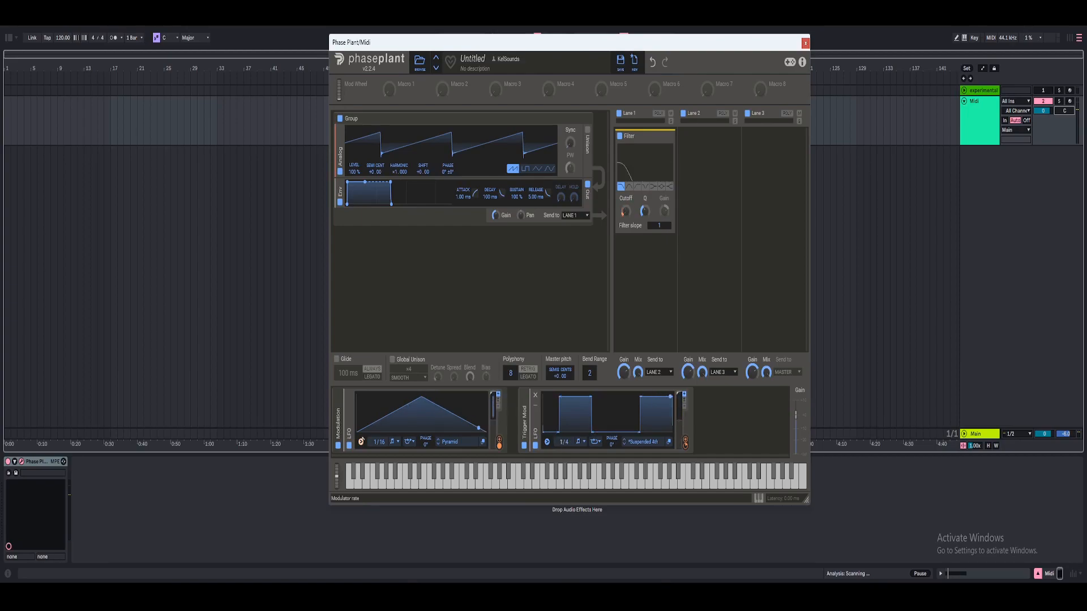
{"action": "left_click_drag", "start_coordinate": [560, 441], "coordinate": [560, 433]}
{"action": "left_click_drag", "start_coordinate": [566, 442], "coordinate": [566, 435]}
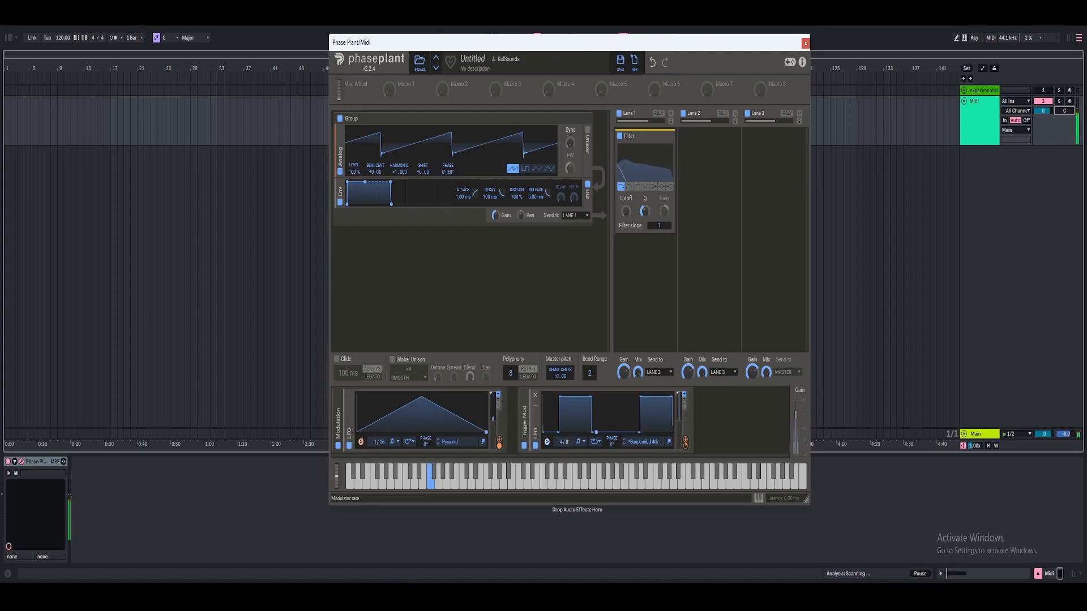